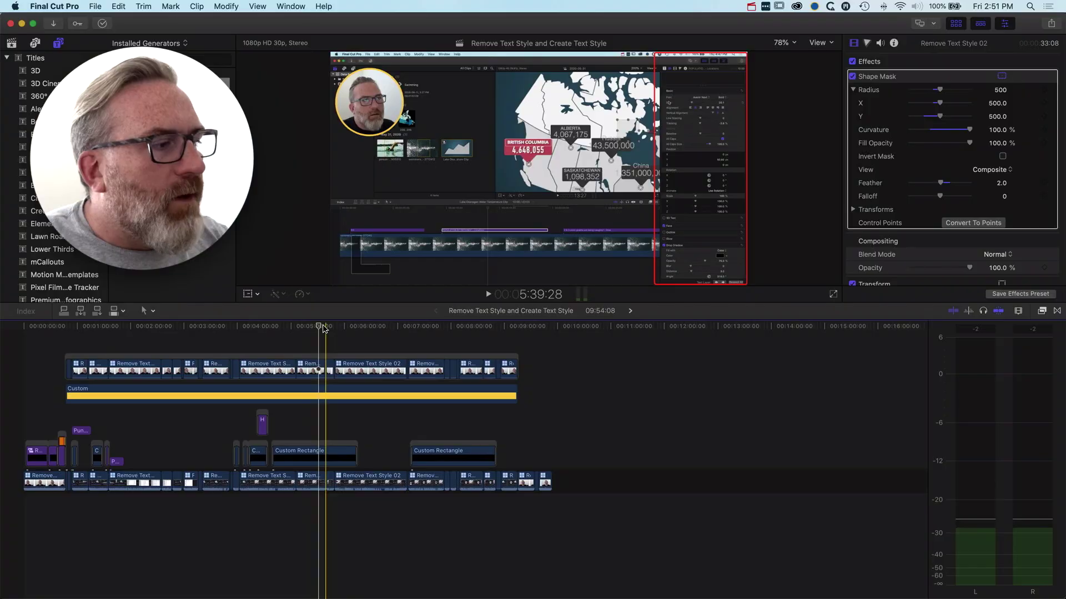
Step: Select the clips across the timeline and switch to the Position tool
drag(598, 350, 18, 494)
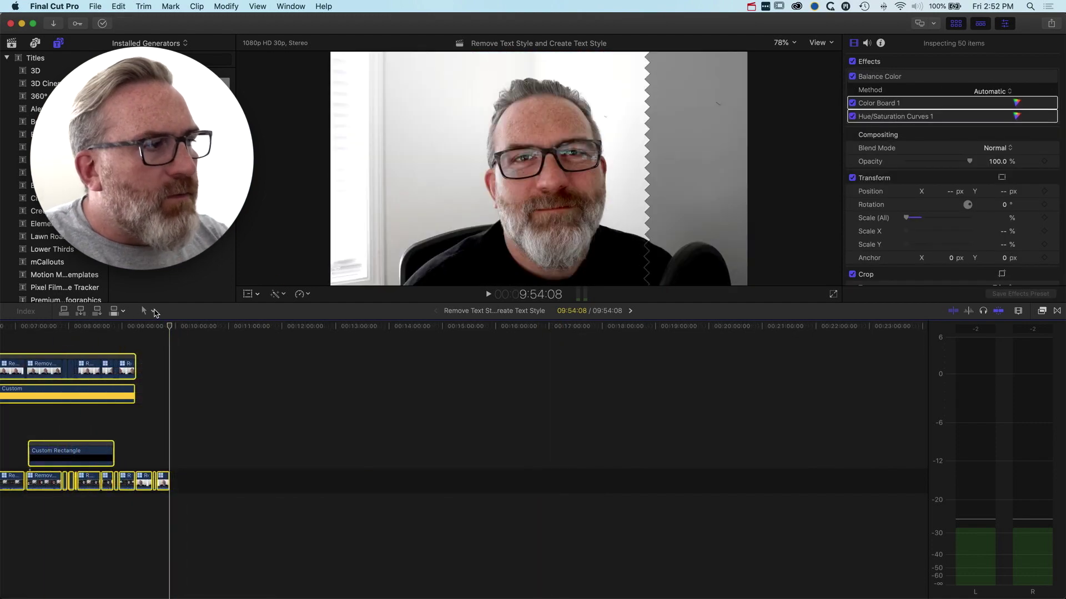
click(150, 312)
click(160, 349)
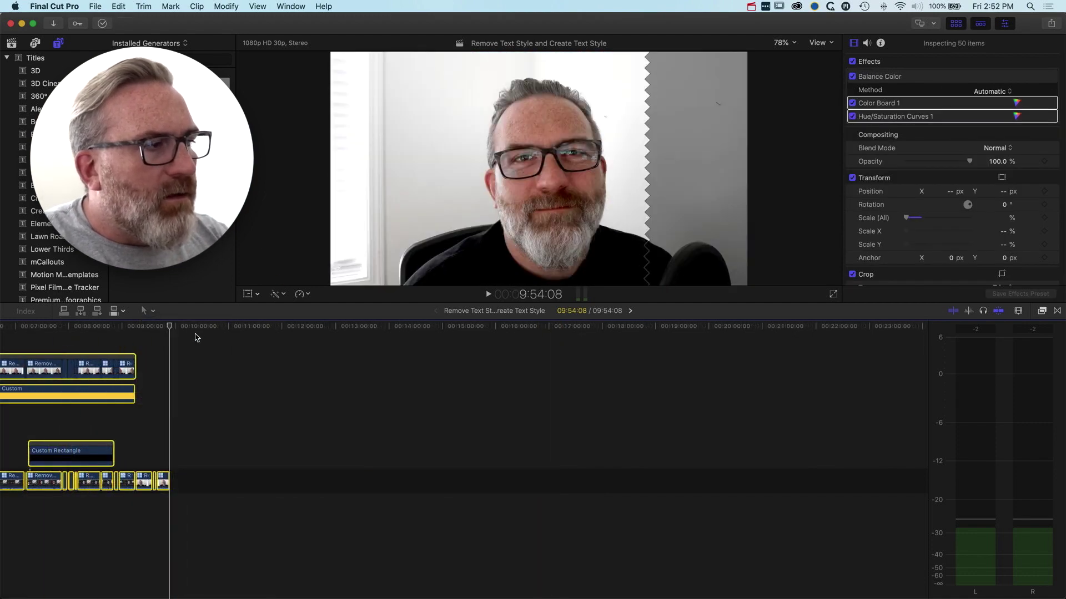
Step: Combine the later clips into the compound clip 'Remove Text Style and Create Text Style Clip 3'
drag(195, 327, 213, 329)
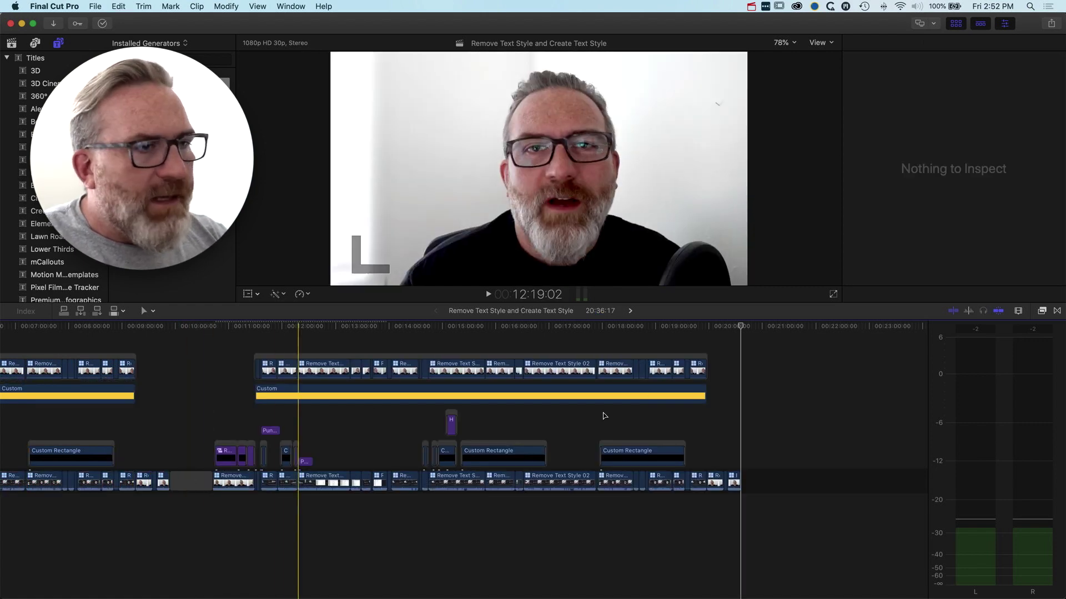
drag(777, 344, 226, 515)
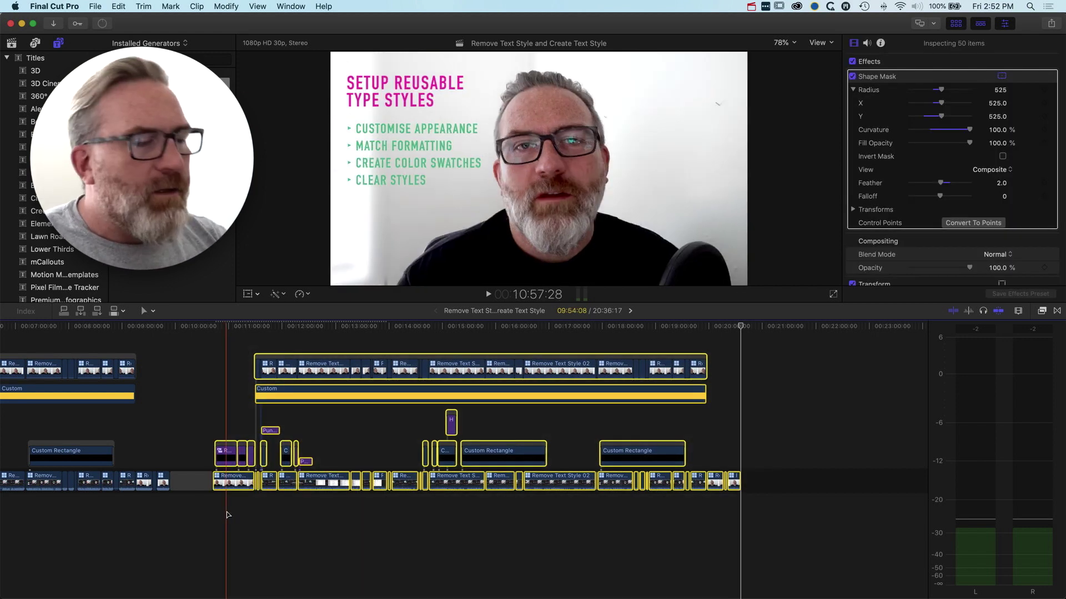
key(alt+g)
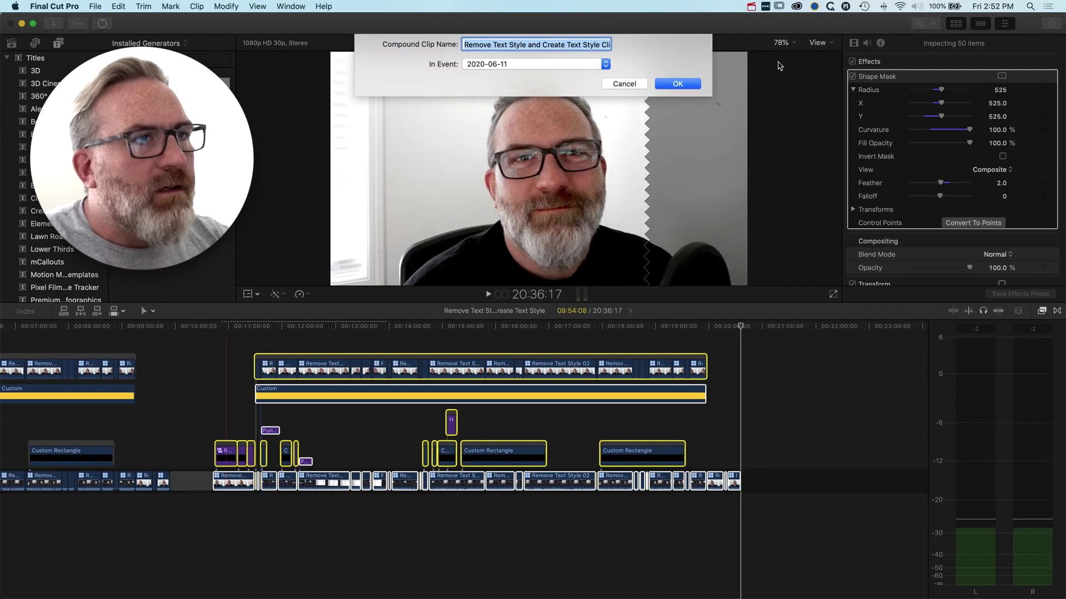
click(680, 83)
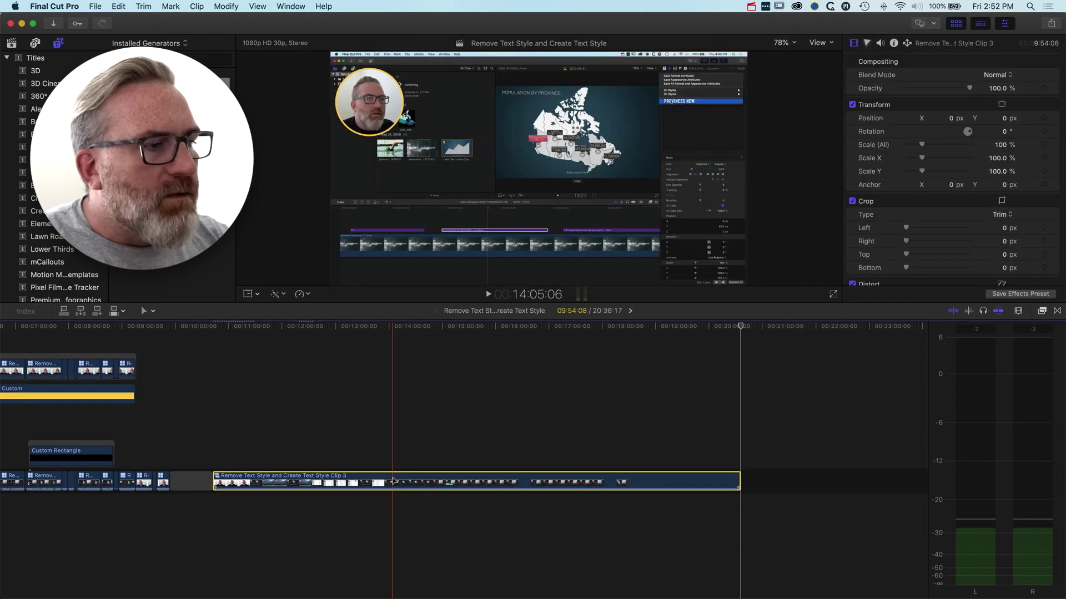
drag(404, 322, 511, 329)
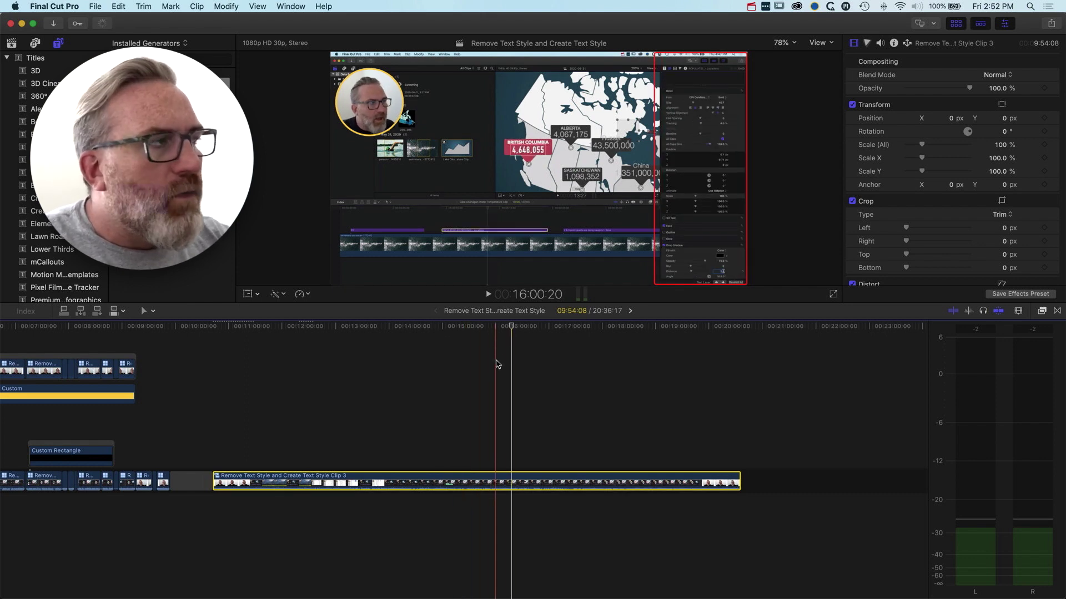
Step: Create a new project with a Custom 1080 x 1920 video format at 30p
click(97, 6)
mouse_move(106, 19)
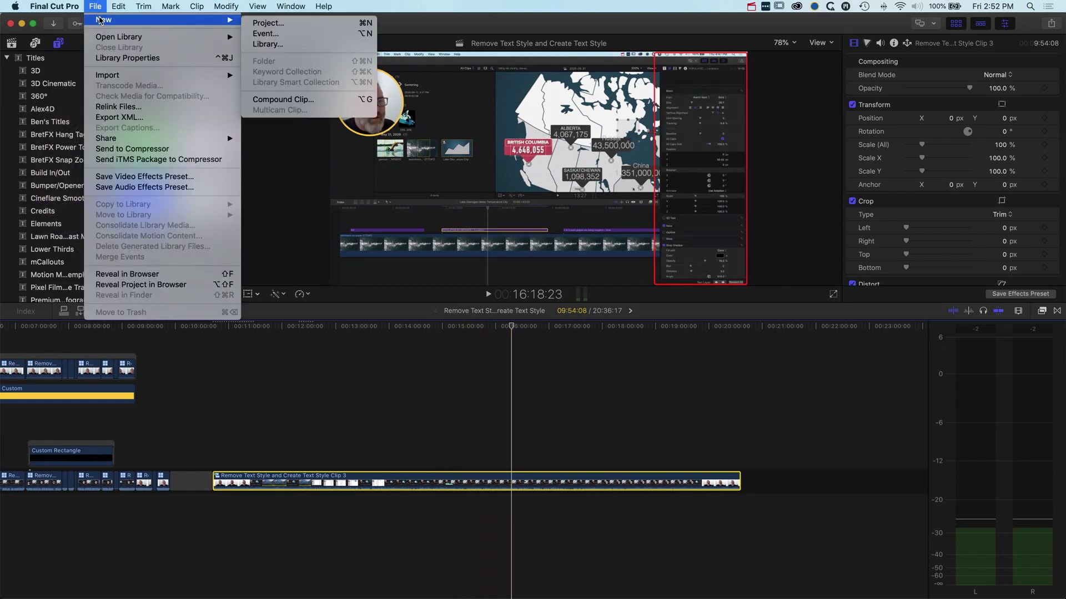
click(258, 22)
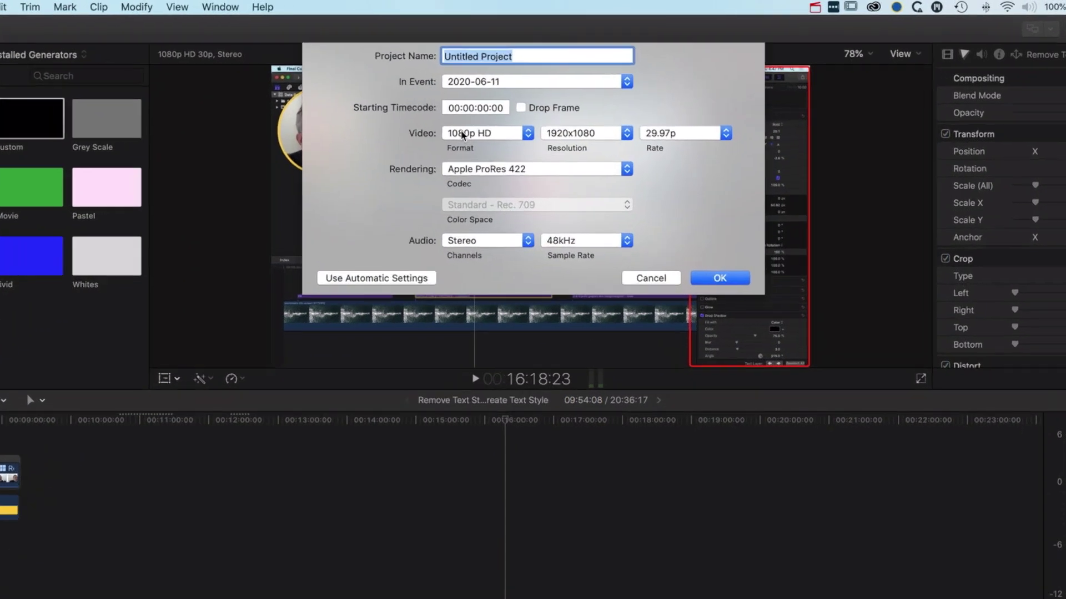
click(483, 104)
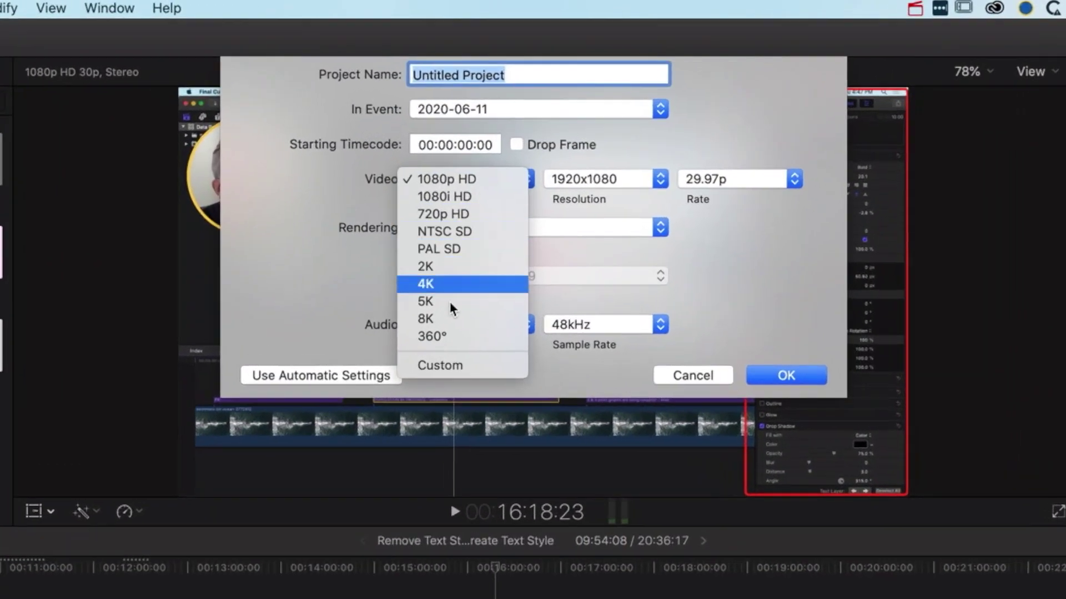
click(453, 367)
double_click(586, 182)
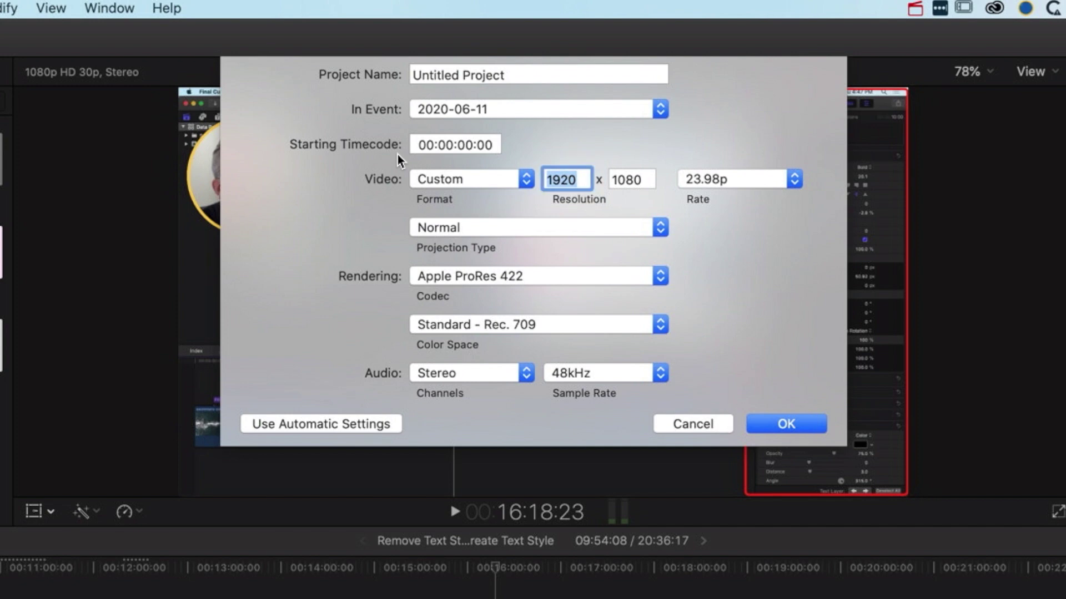
text(1080)
key(Tab)
text(1)
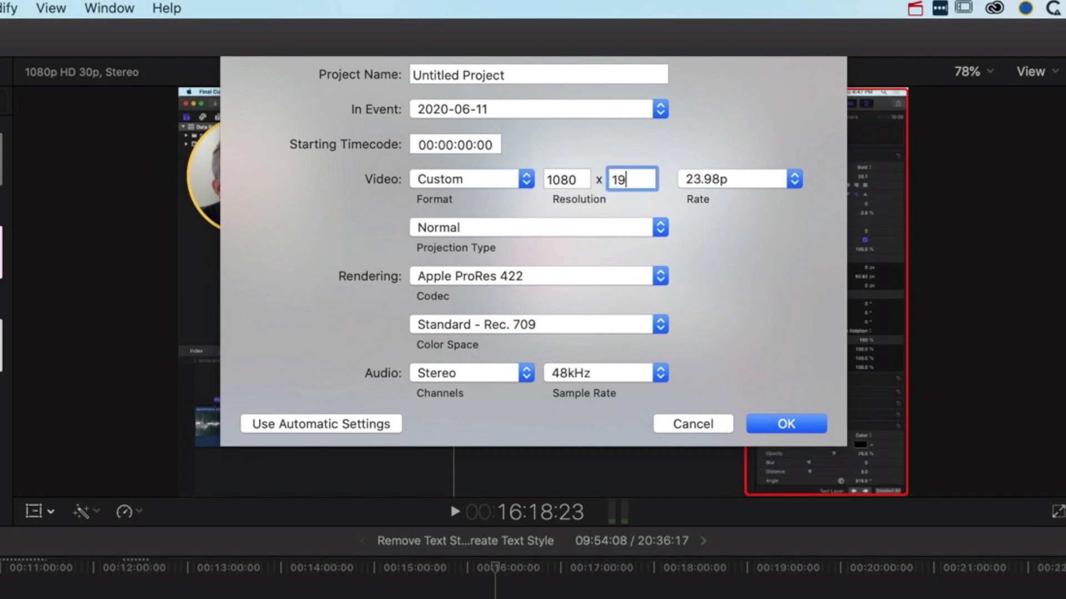
click(720, 167)
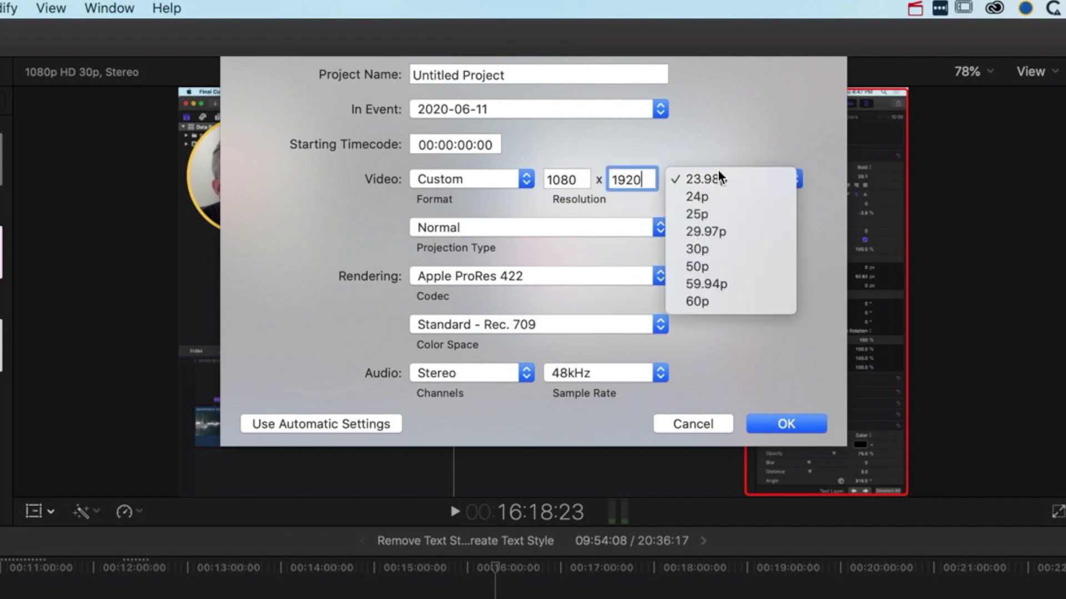
click(720, 248)
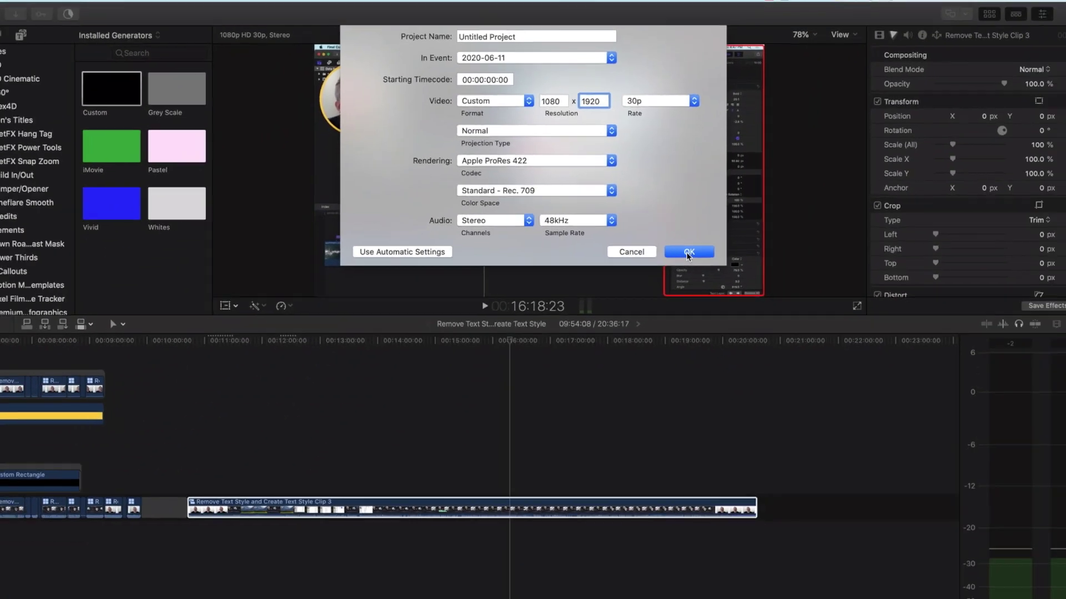
click(786, 424)
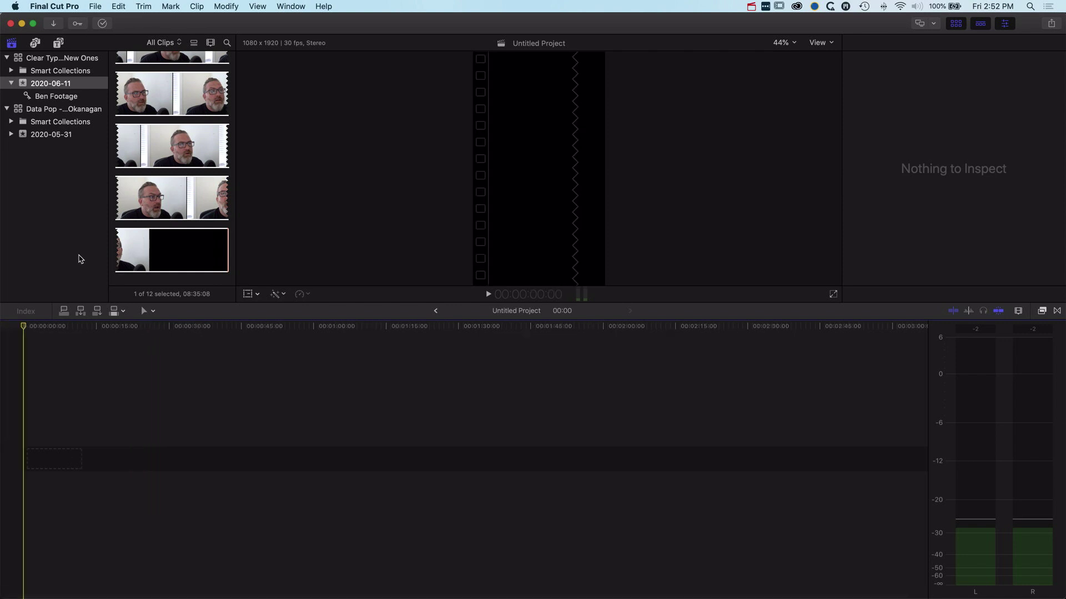
Step: Append the compound clip to the empty timeline, fit it to view, and mark a 15:00 range from the start
key(e)
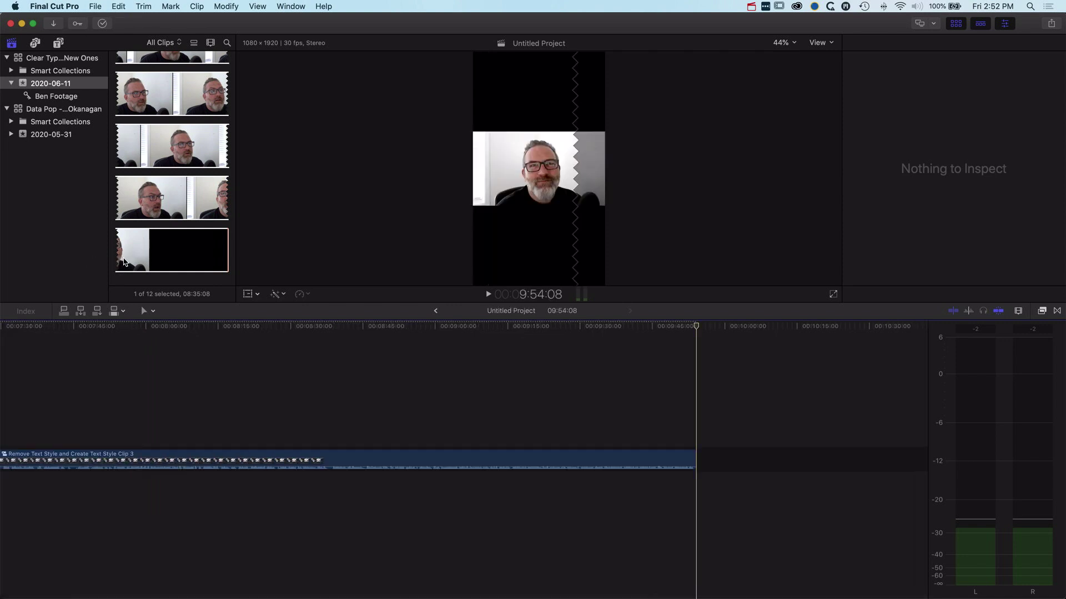
key(shift+z)
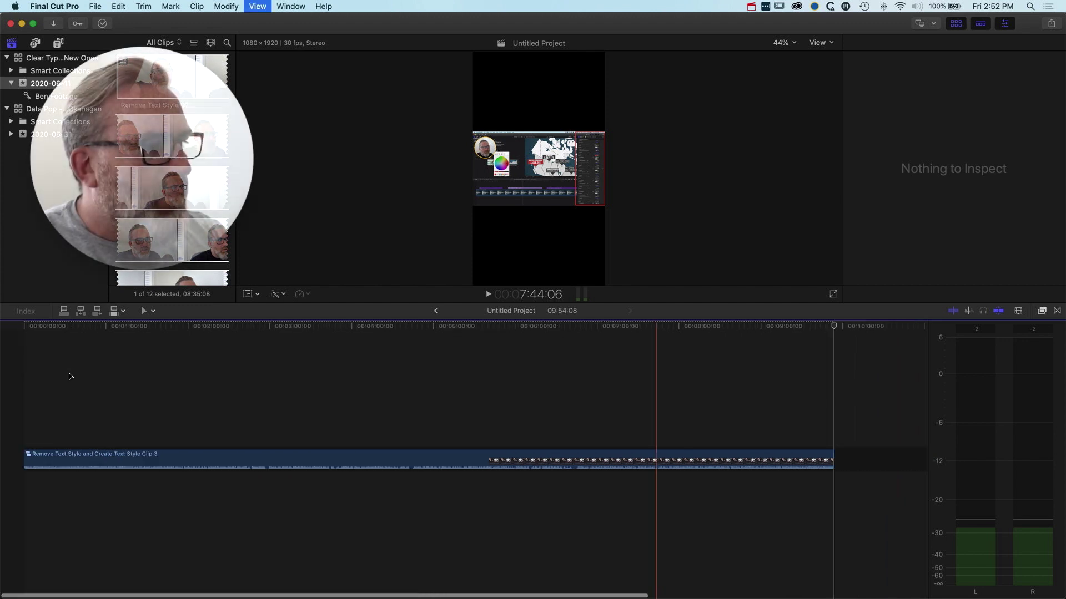
key(Home)
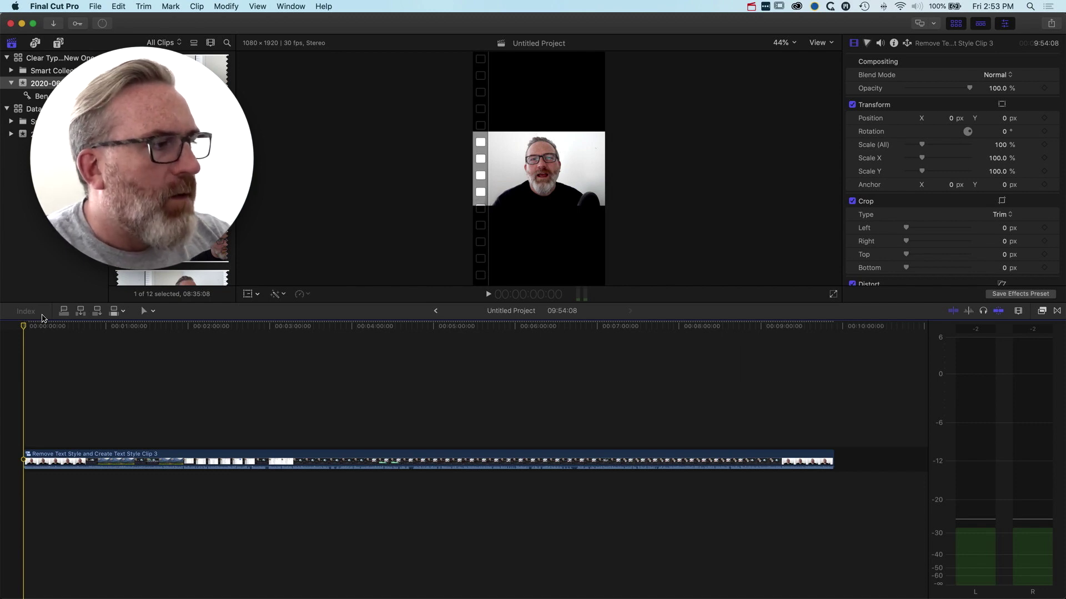
key(super+a)
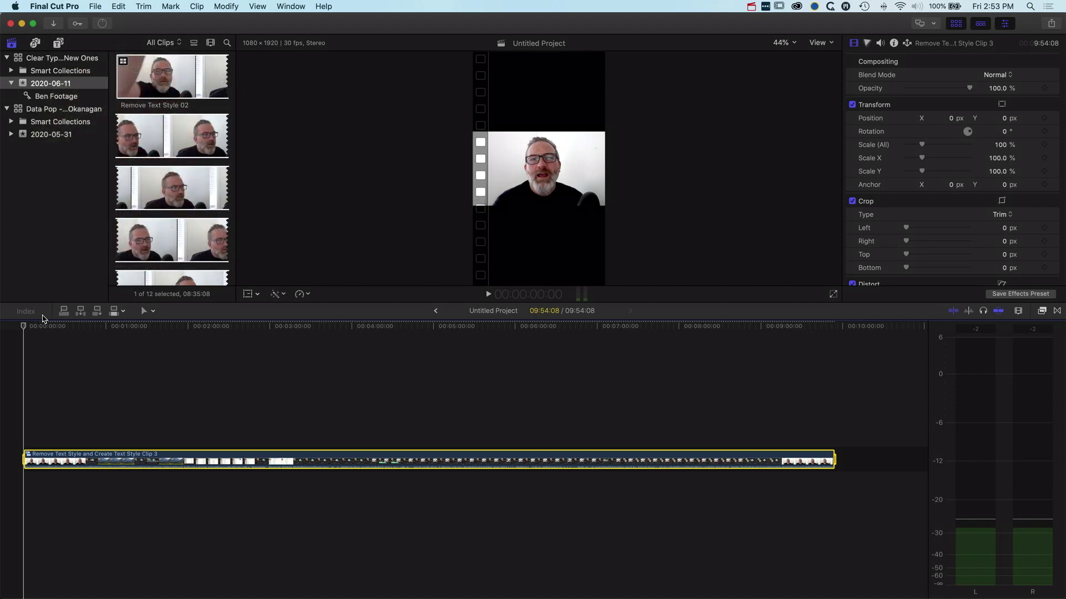
key(ctrl+d)
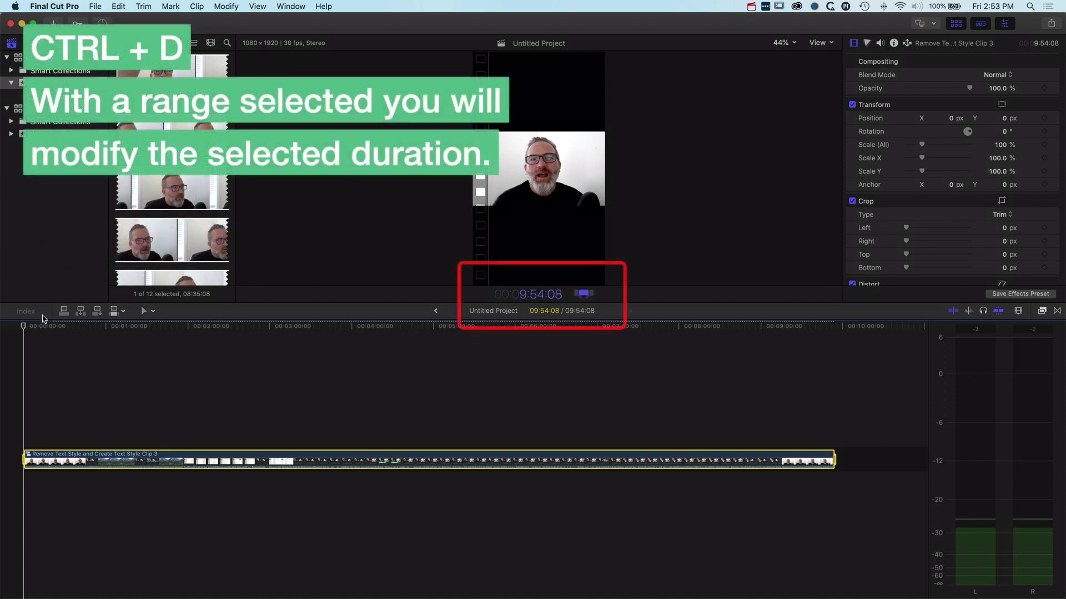
key(Return)
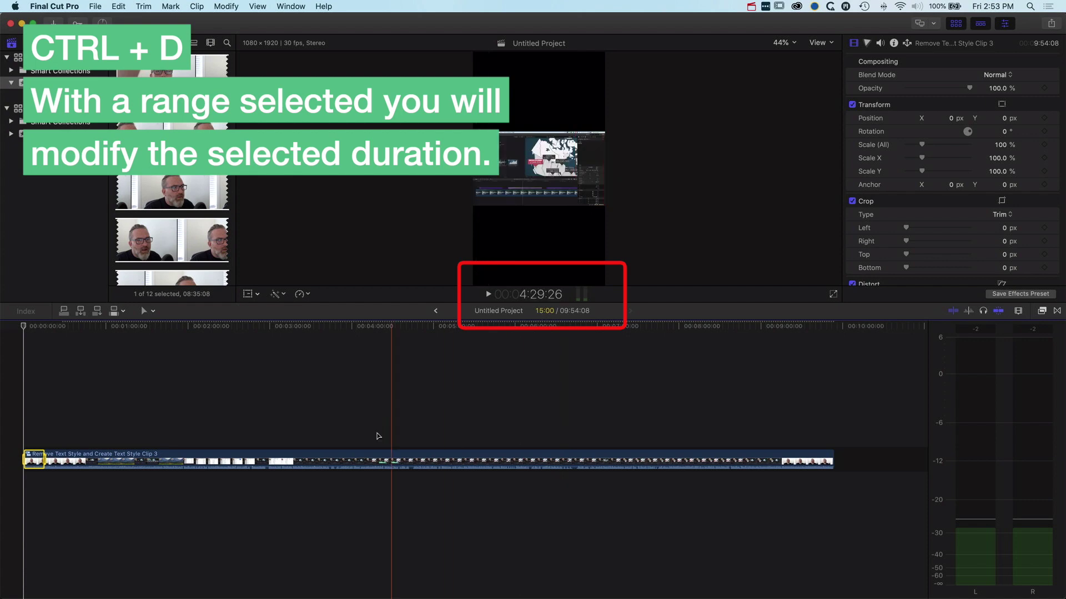
Step: Set the clip's Spatial Conform to None and scale it to 188% to fill the vertical frame
click(321, 461)
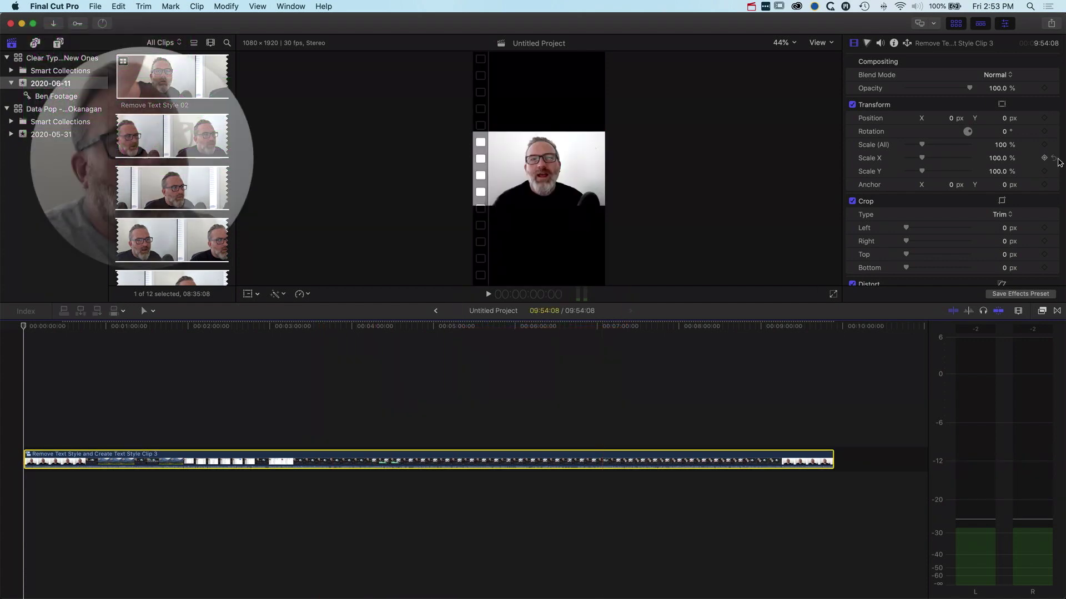
scroll(981, 259, down, 3)
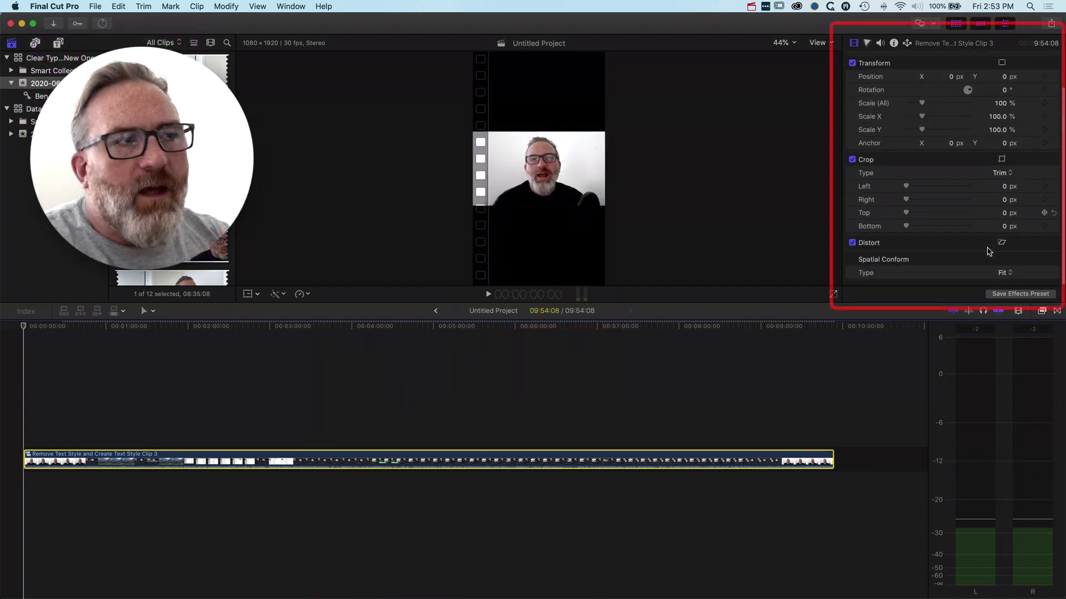
click(1004, 271)
click(1010, 292)
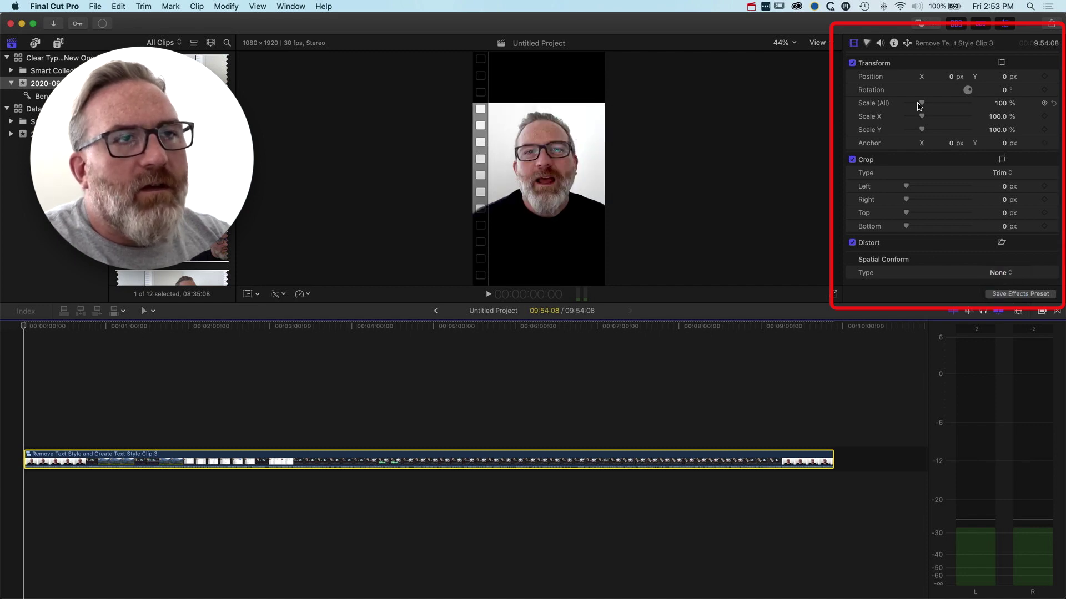
drag(920, 106, 935, 105)
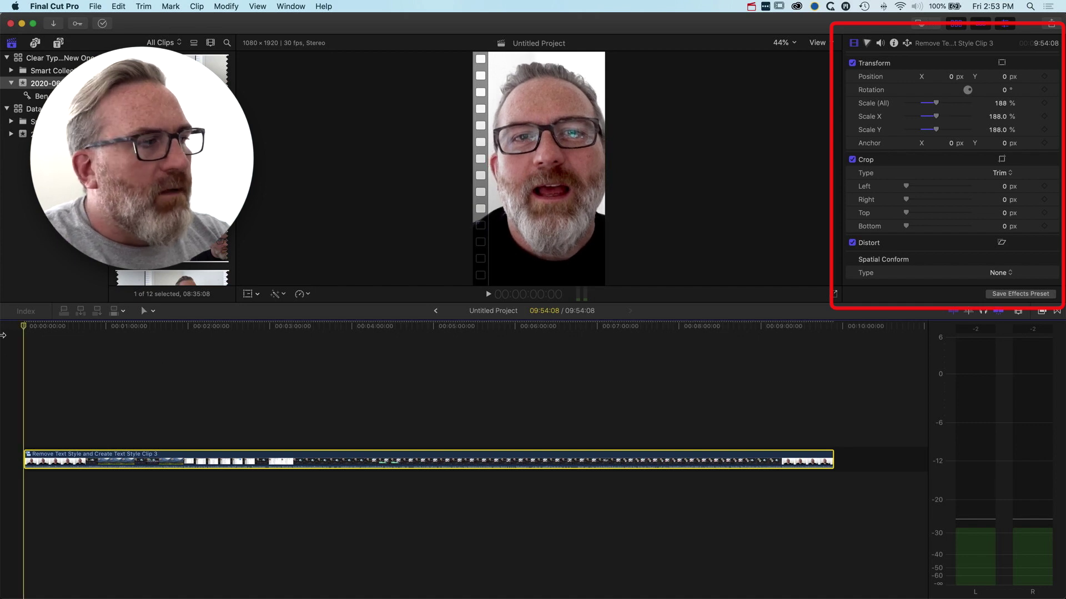
drag(44, 328, 15, 328)
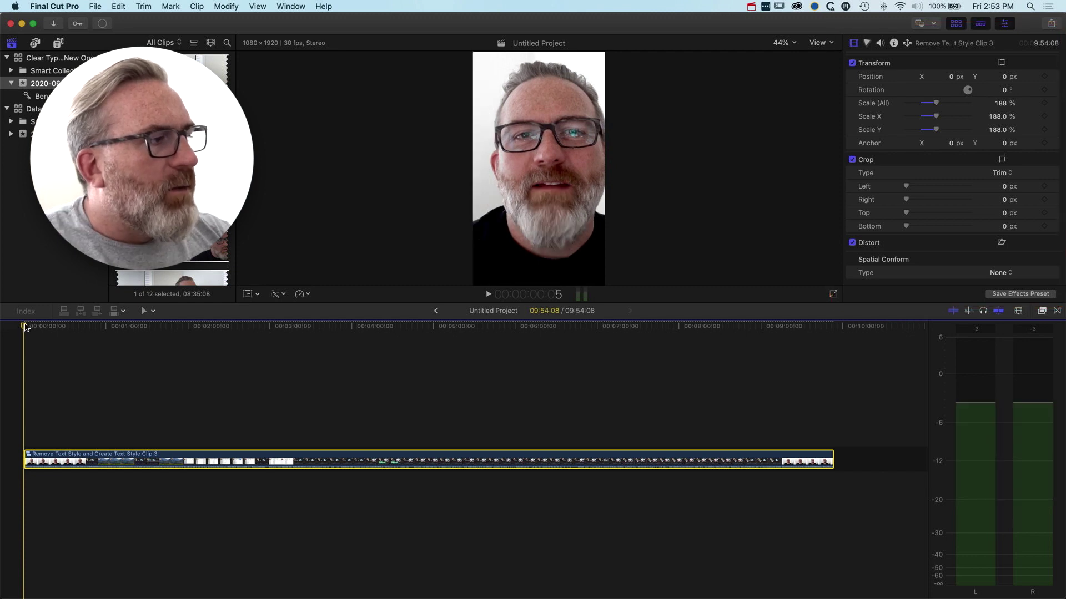
drag(15, 328, 56, 329)
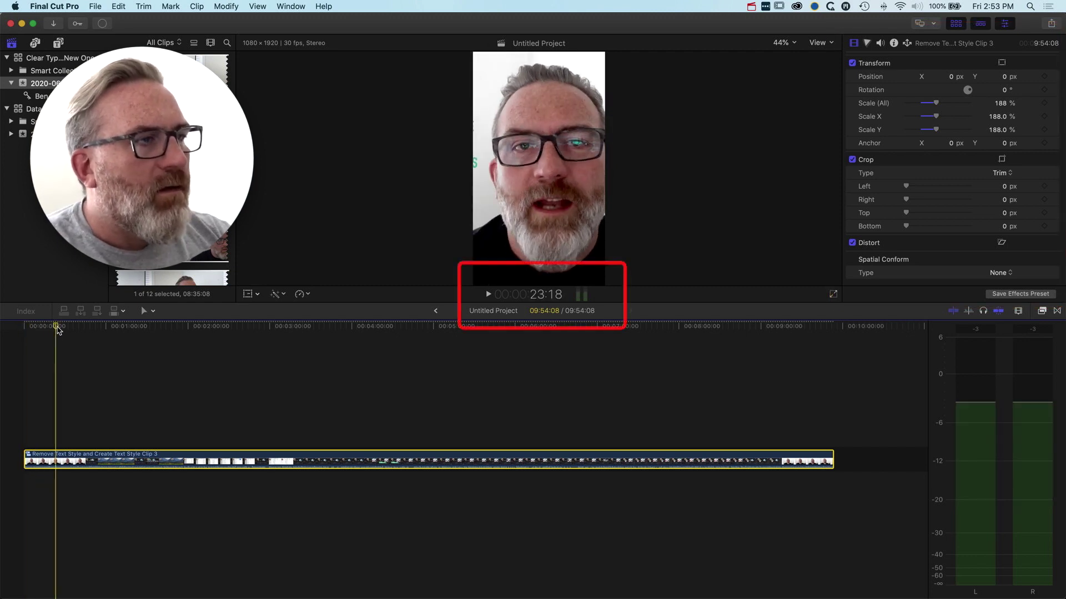
Step: Mark a 15:00 range starting at the playhead, about 23 seconds in
key(super+b)
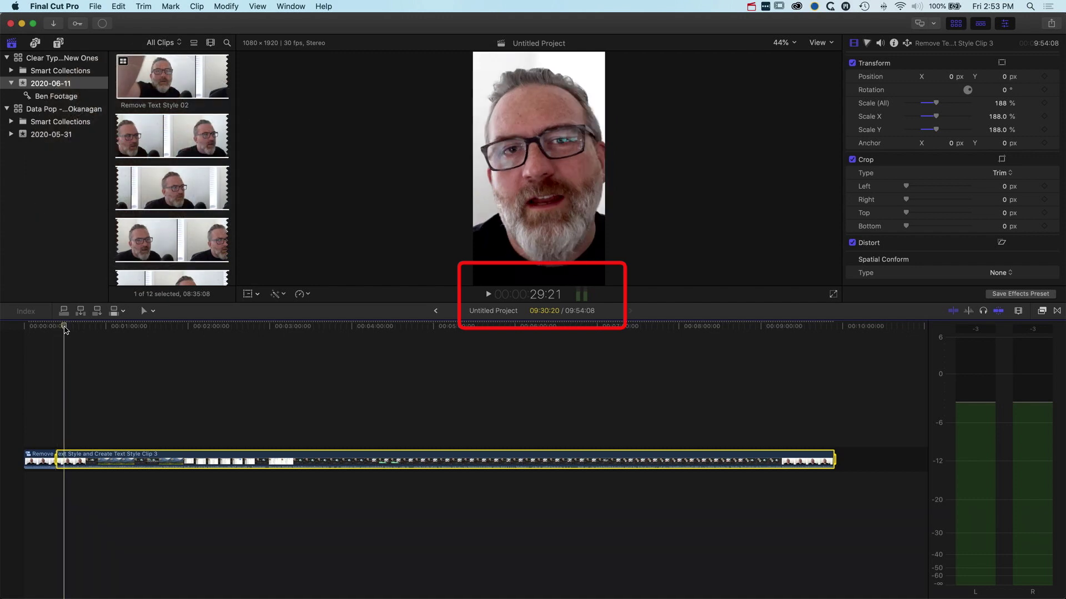
key(ctrl+d)
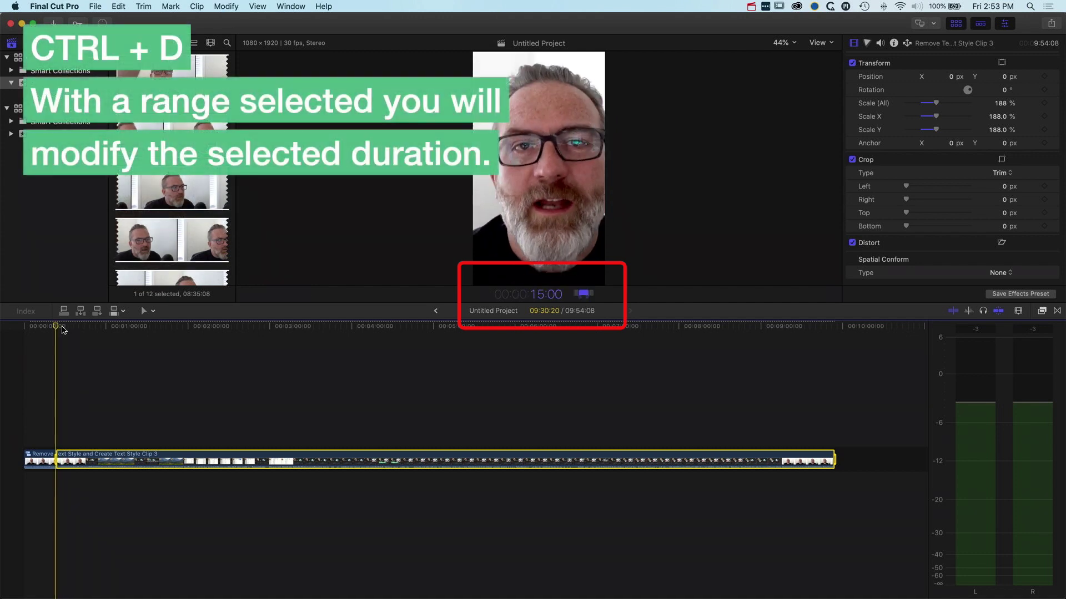
key(Return)
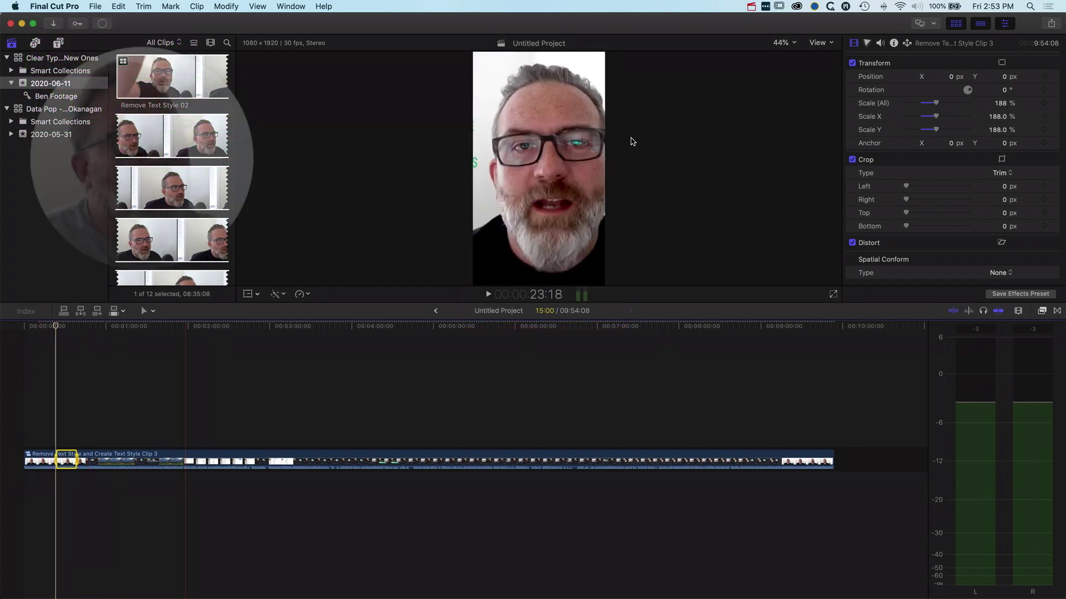
click(1052, 24)
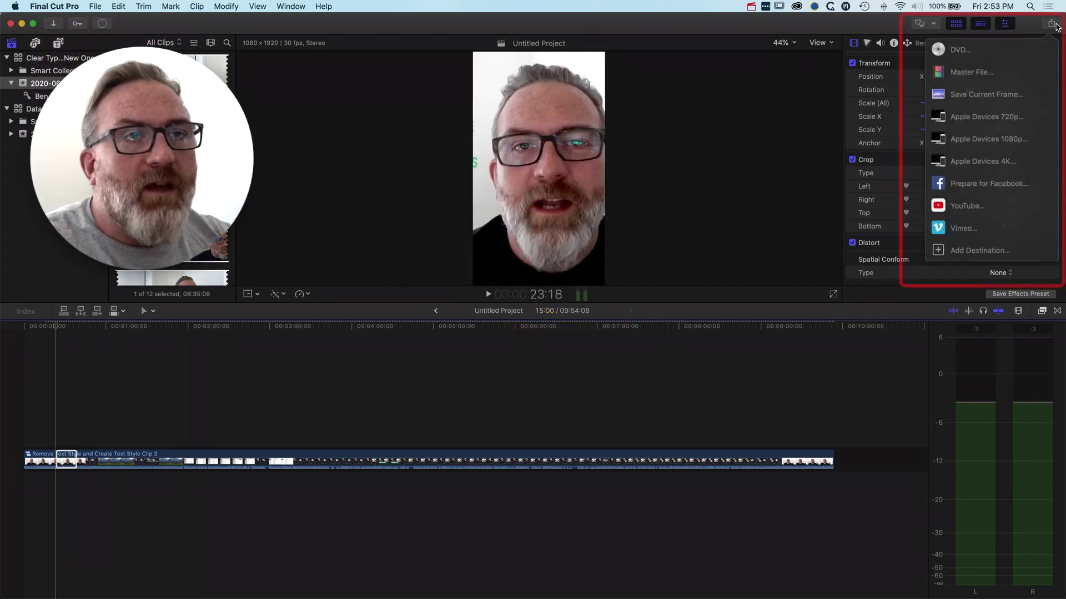
click(963, 72)
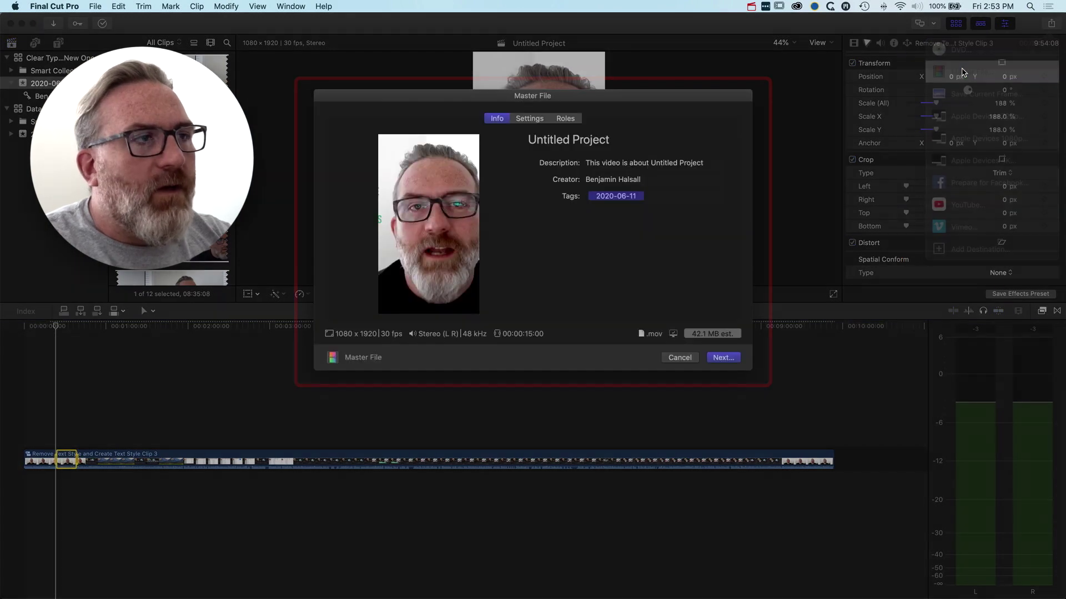
click(529, 121)
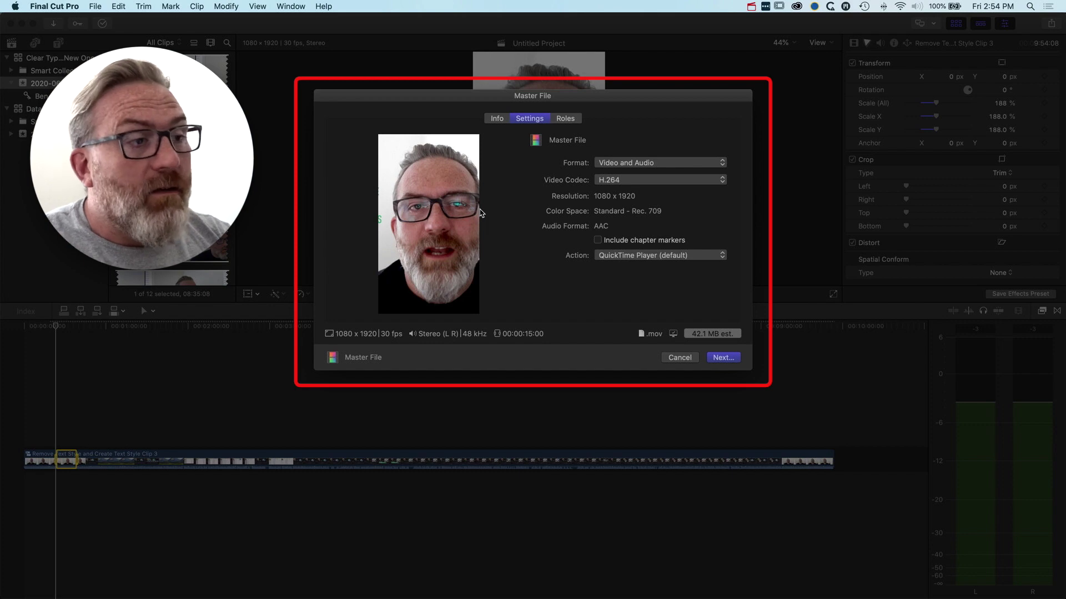
click(680, 358)
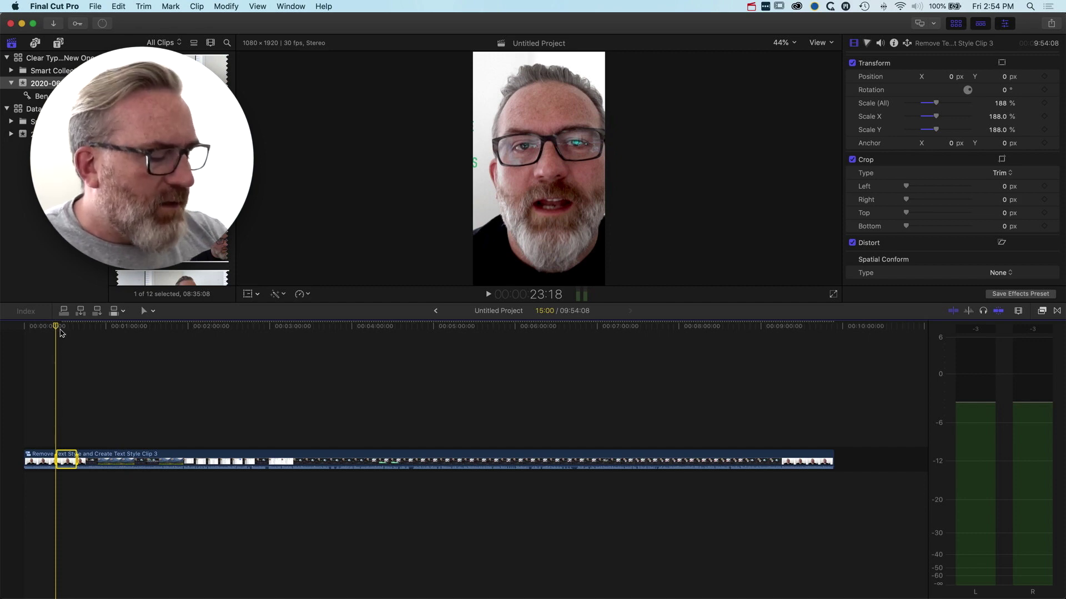
Step: Clear the range and return the playhead to 00:00:00:00
drag(61, 332, 3, 329)
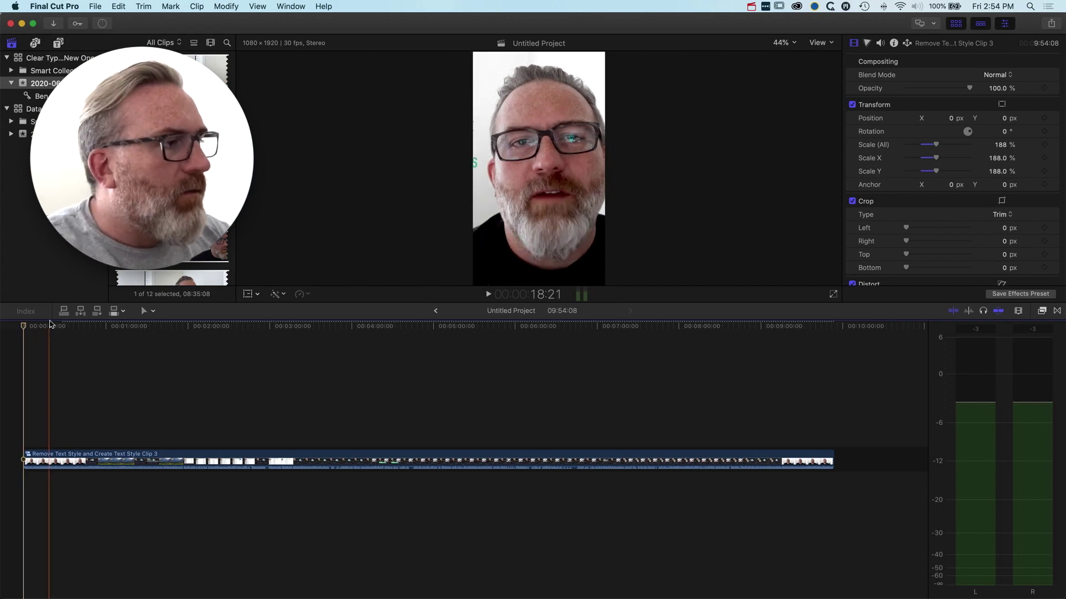
click(146, 311)
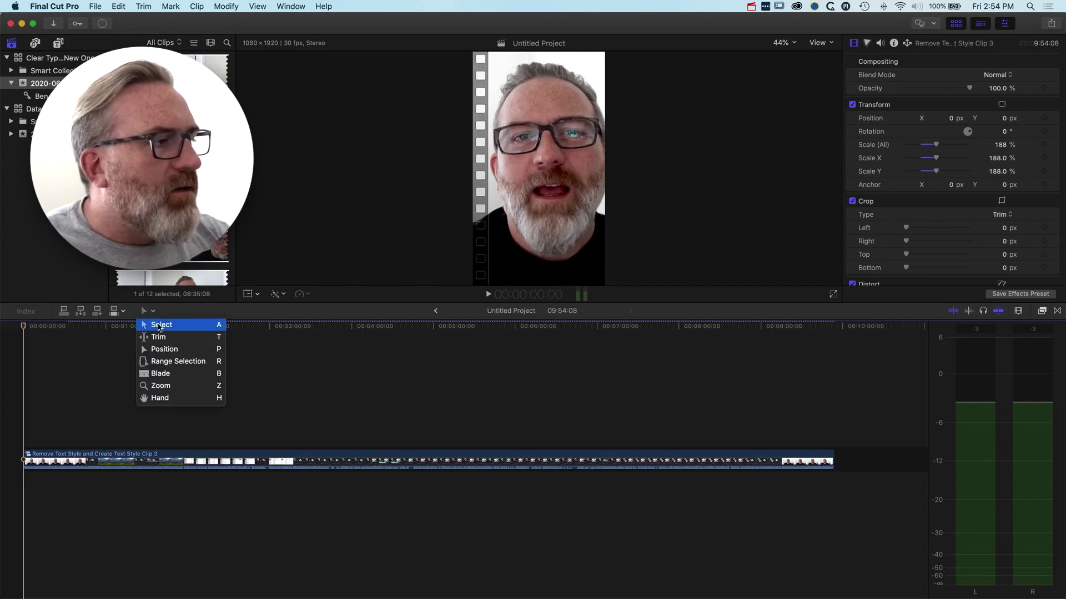
Step: With the Select tool, place markers at the 15- and 30-second points on the clip
click(71, 336)
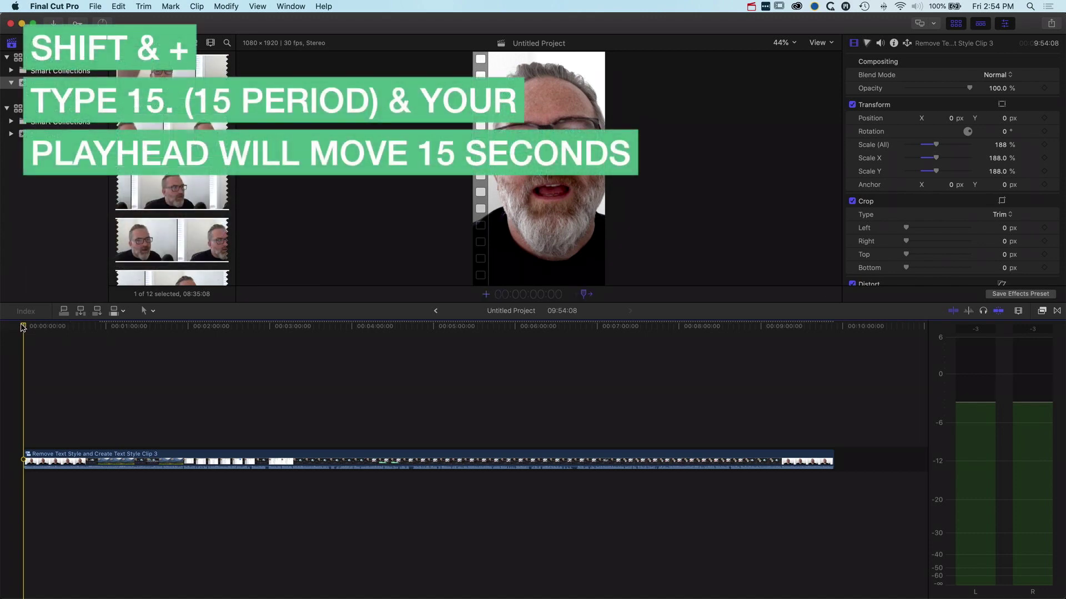
text(5.)
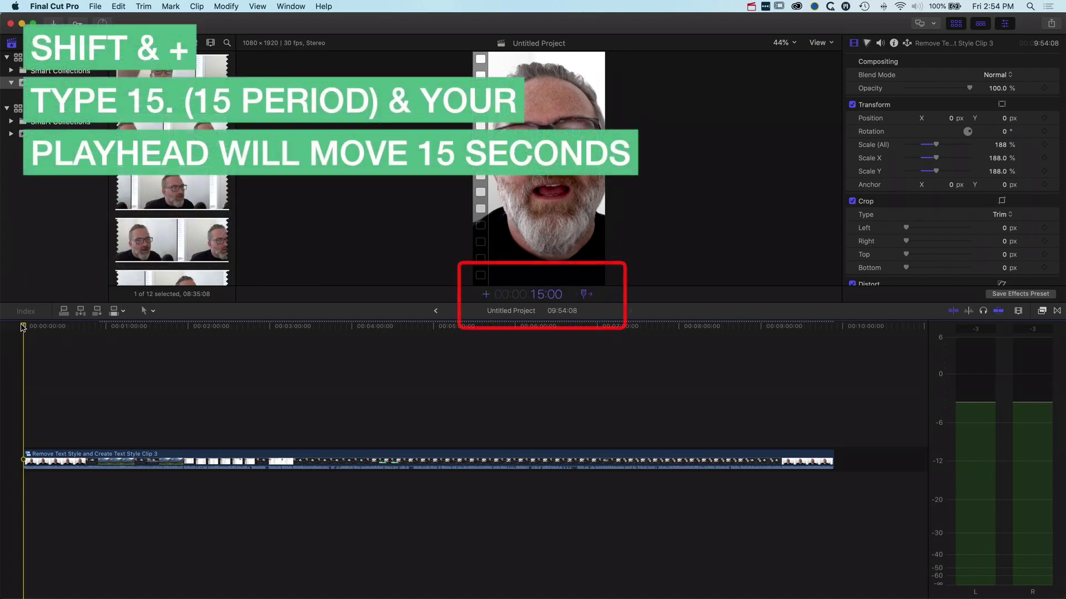
key(Return)
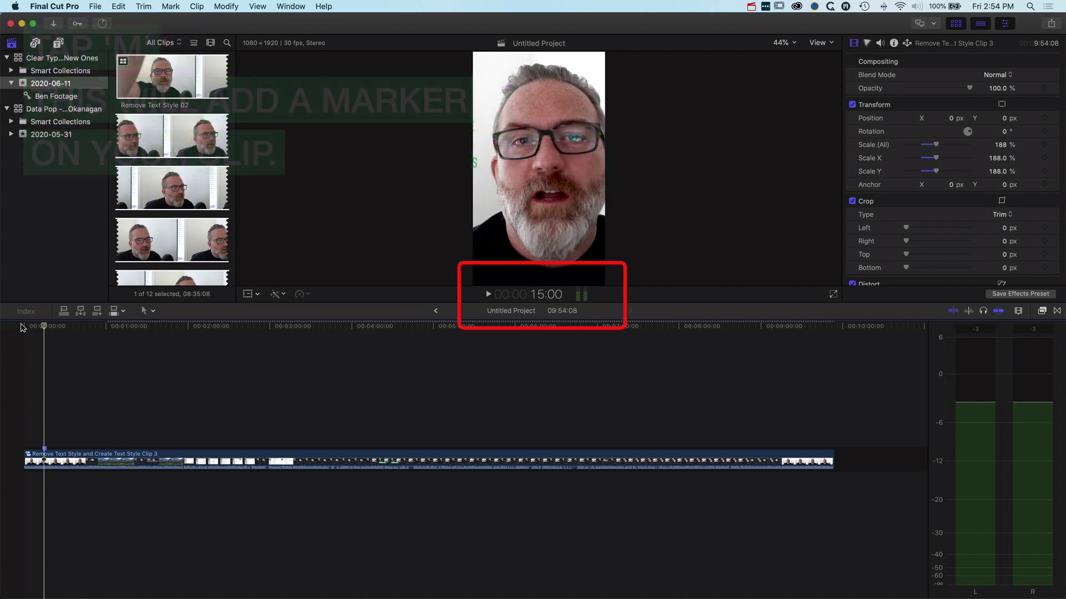
key(m)
key(plus)
text(1500)
key(Return)
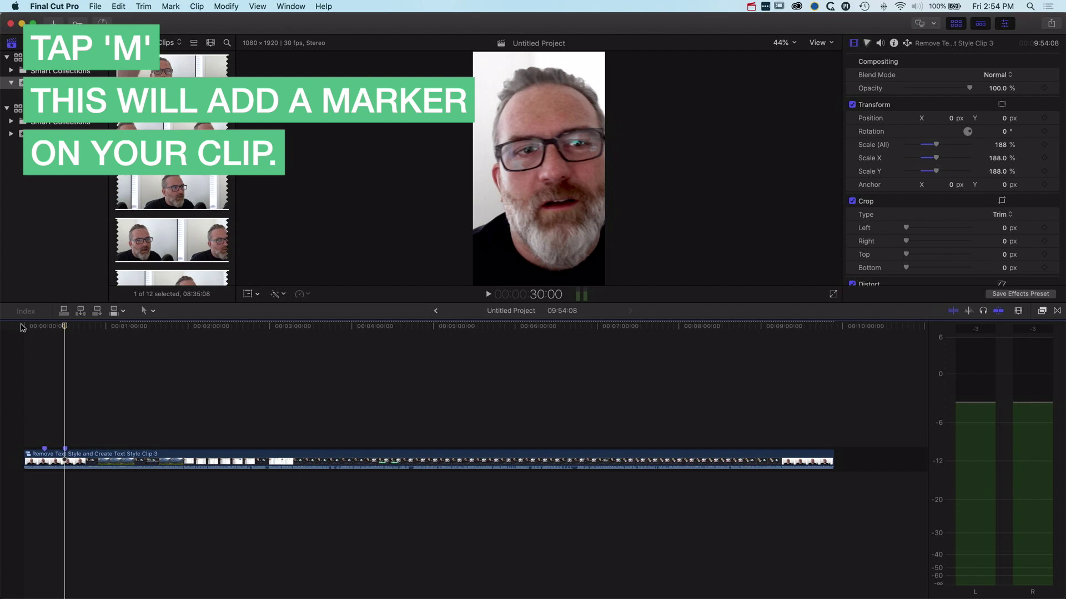
key(super+equal)
scroll(22, 388, left, 3)
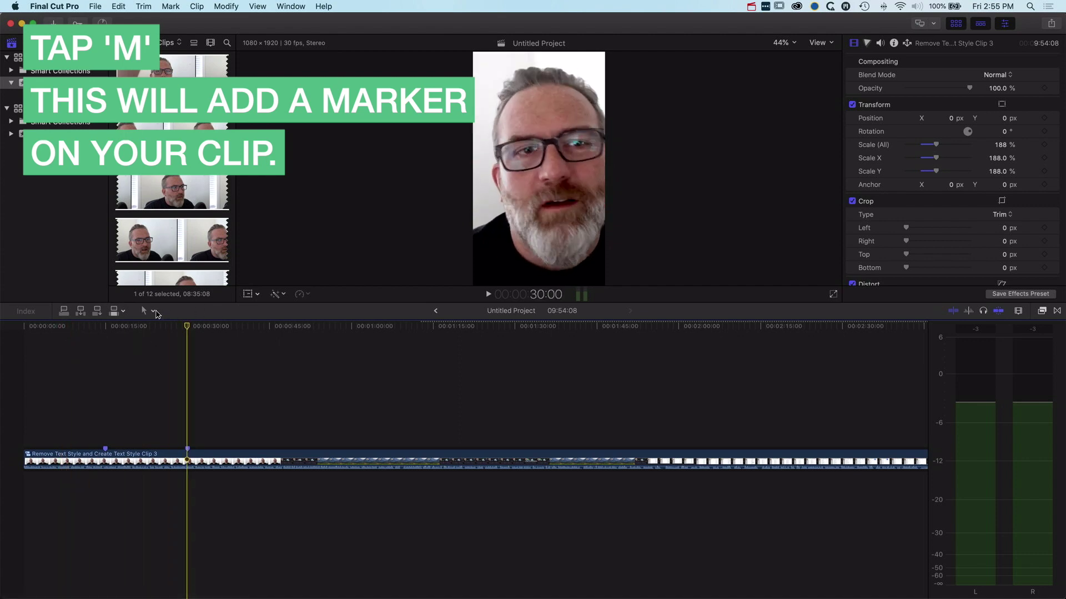
Step: Mark and clear a 15-to-30-second range, then advance the playhead to 45 seconds
drag(187, 328, 107, 333)
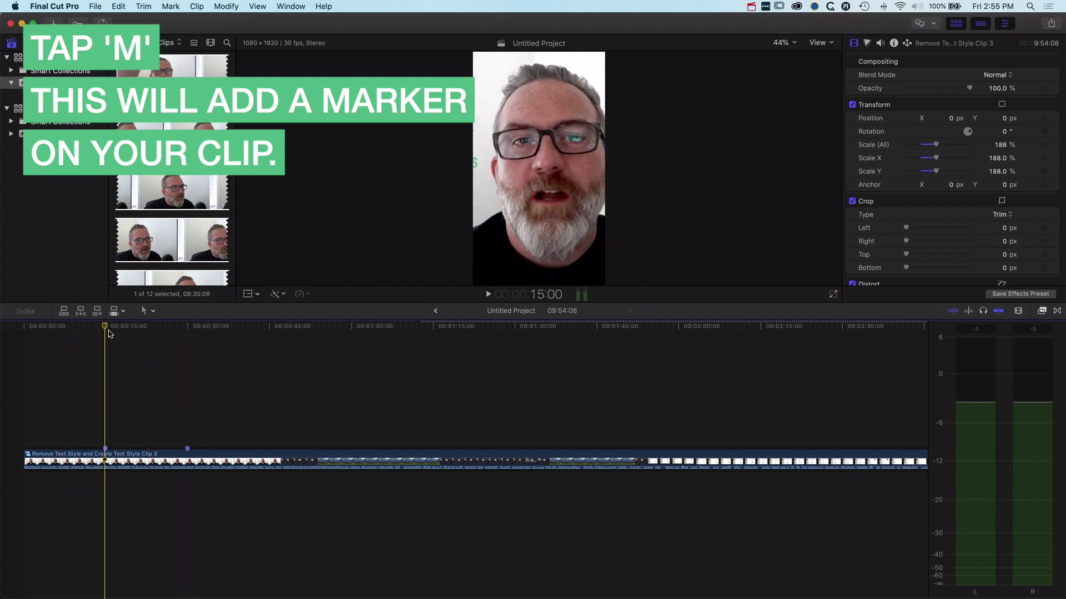
key(o)
key(i)
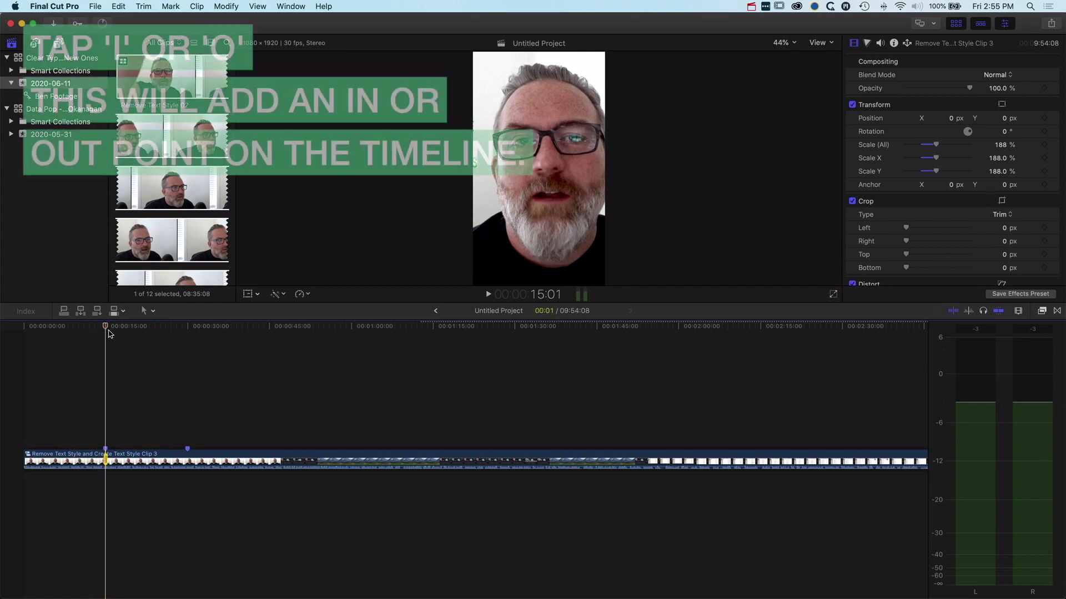
drag(110, 333, 185, 332)
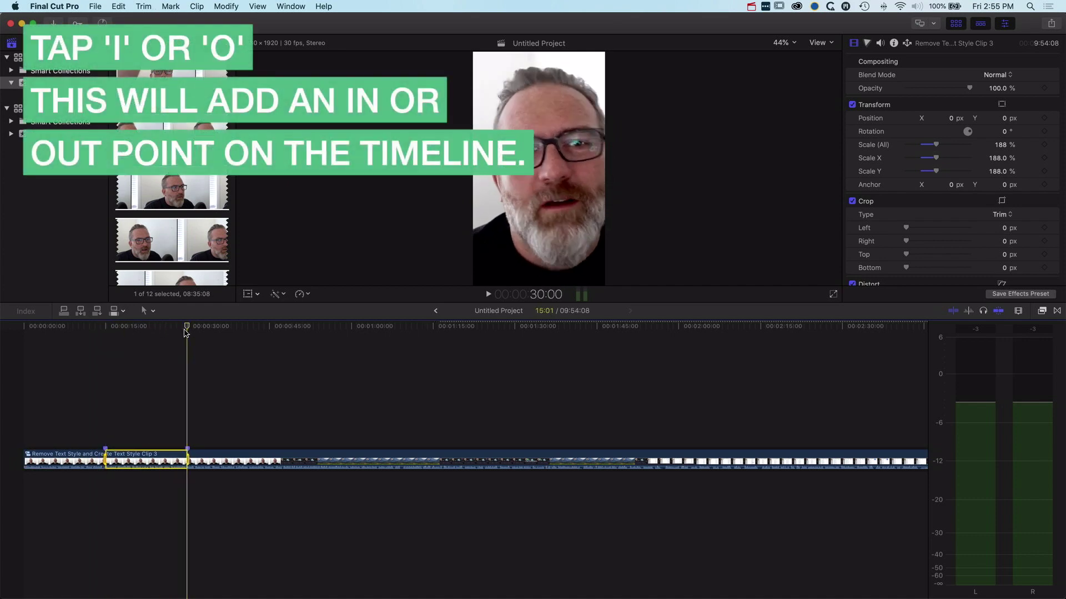
key(alt+x)
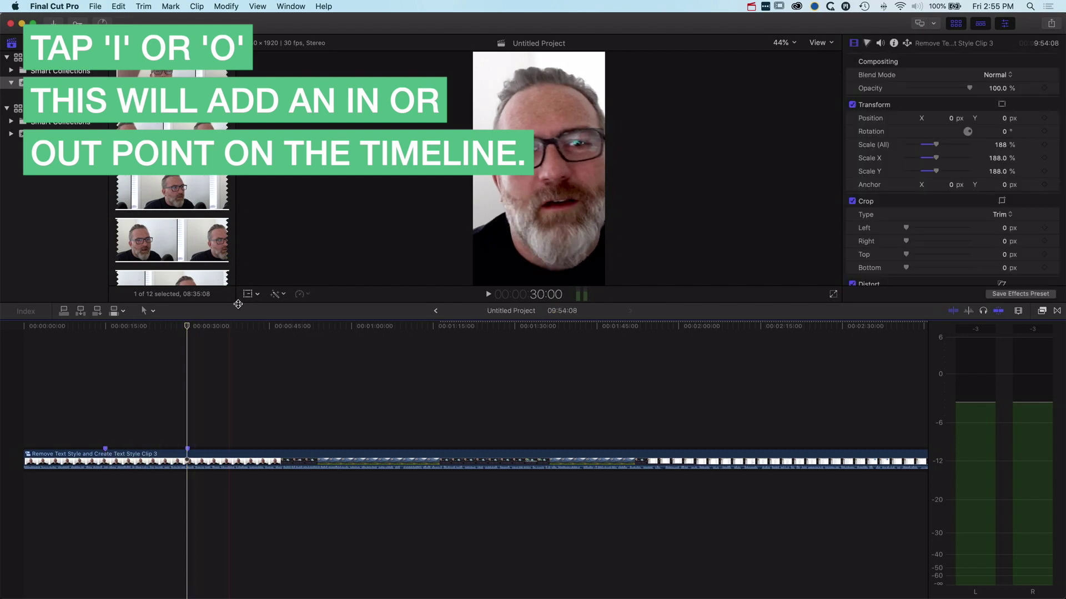
key(plus)
key(Return)
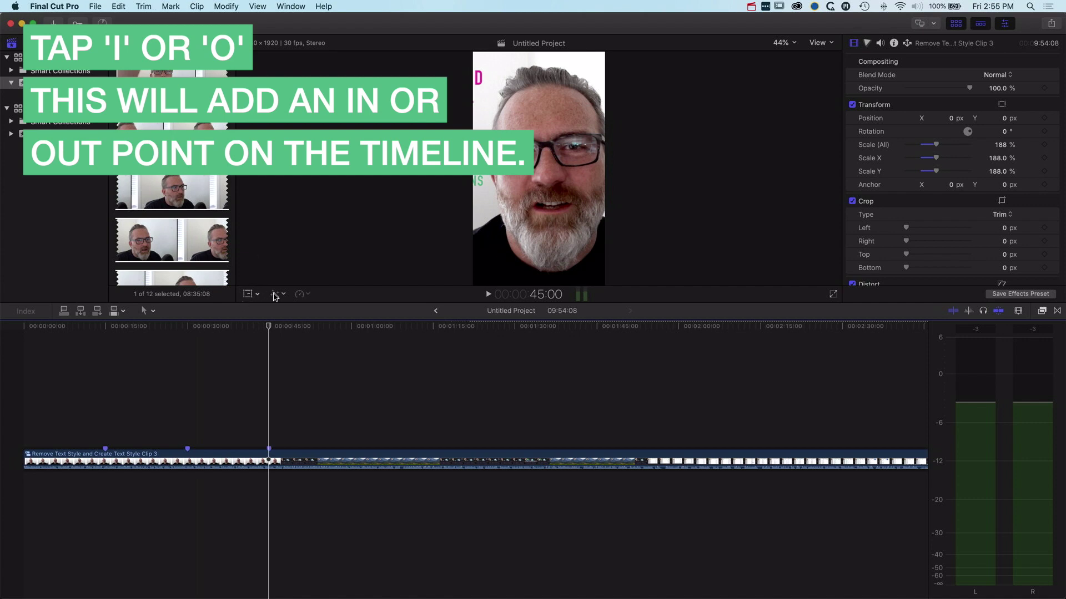
Step: Switch to the Range Selection tool, mark a 30:00–45:00 trial range, then clear it
click(152, 311)
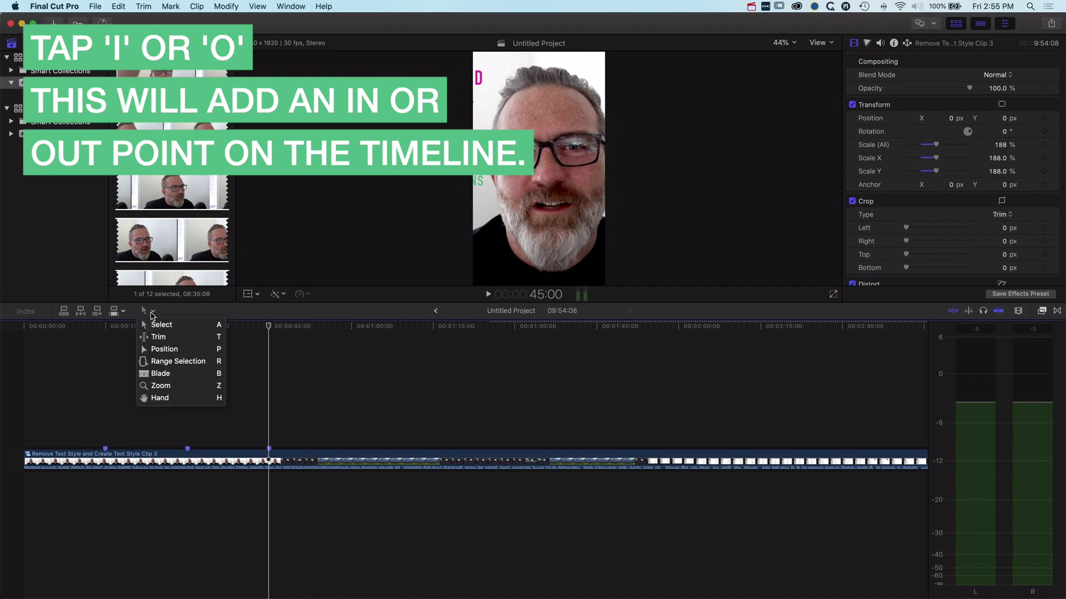
click(178, 361)
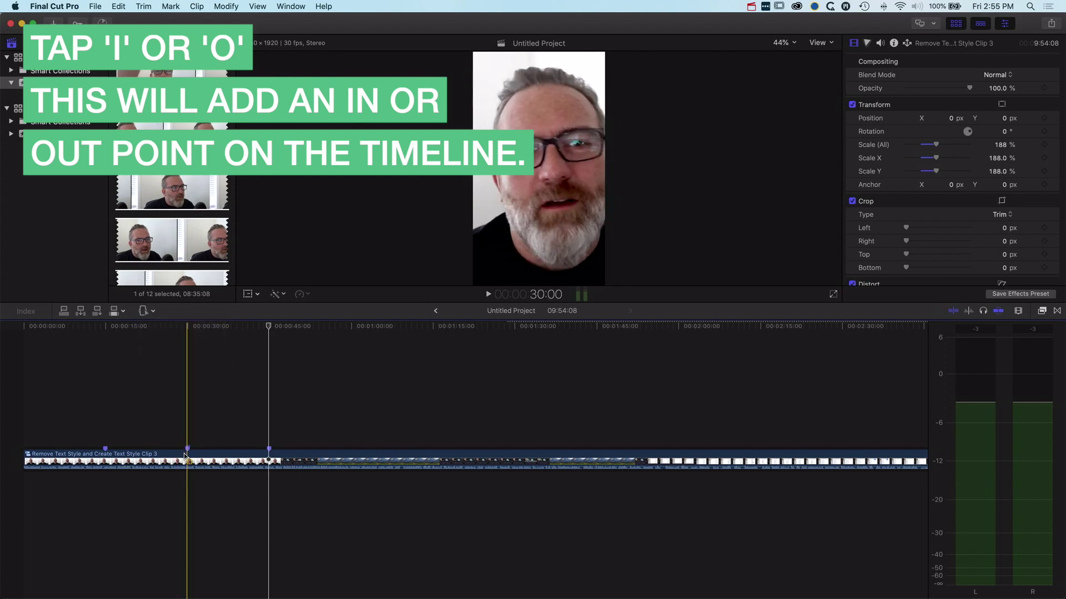
drag(187, 458, 272, 461)
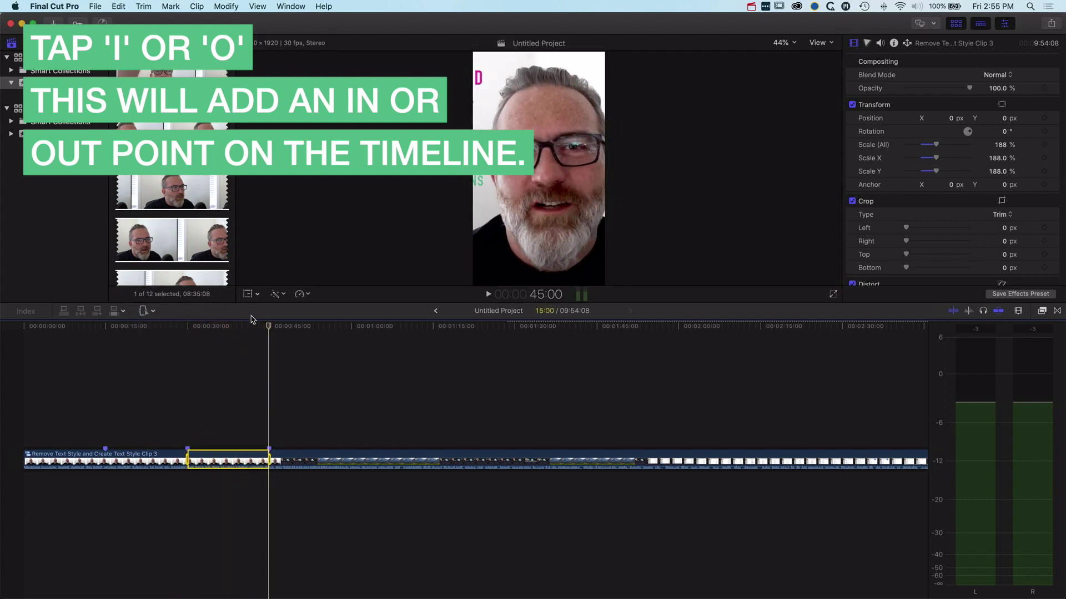
click(250, 336)
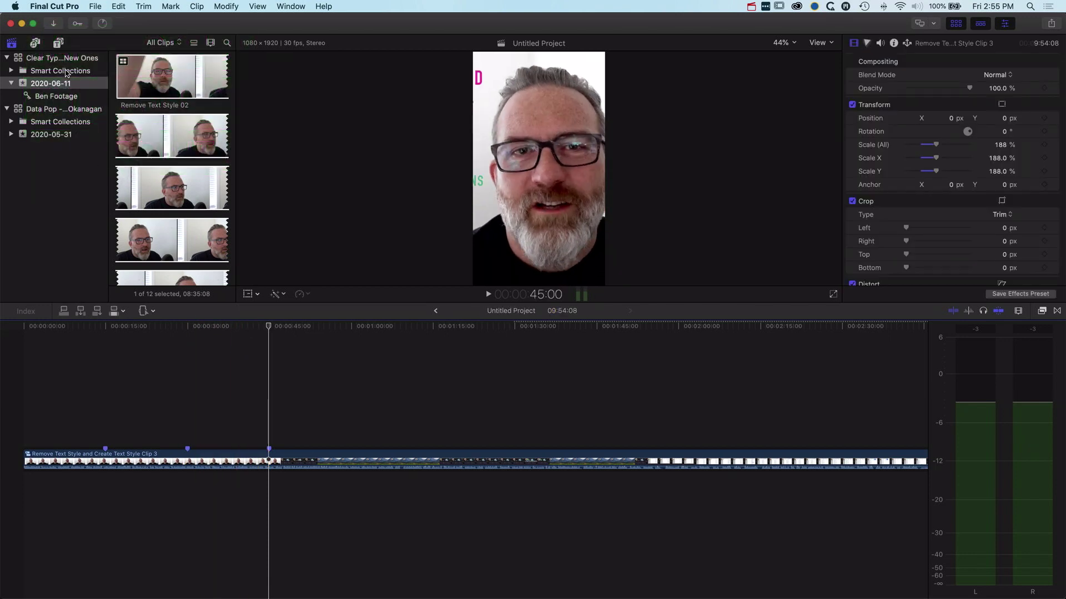
Step: Connect a Custom generator above the main clip and set its duration to 15:00
click(59, 44)
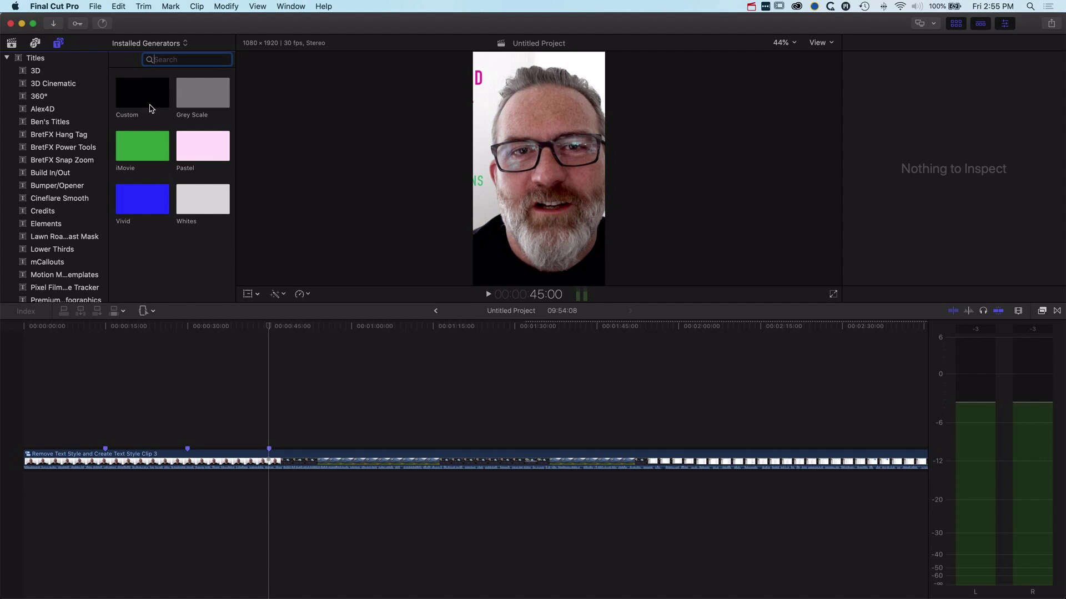
click(139, 93)
drag(94, 327, 91, 422)
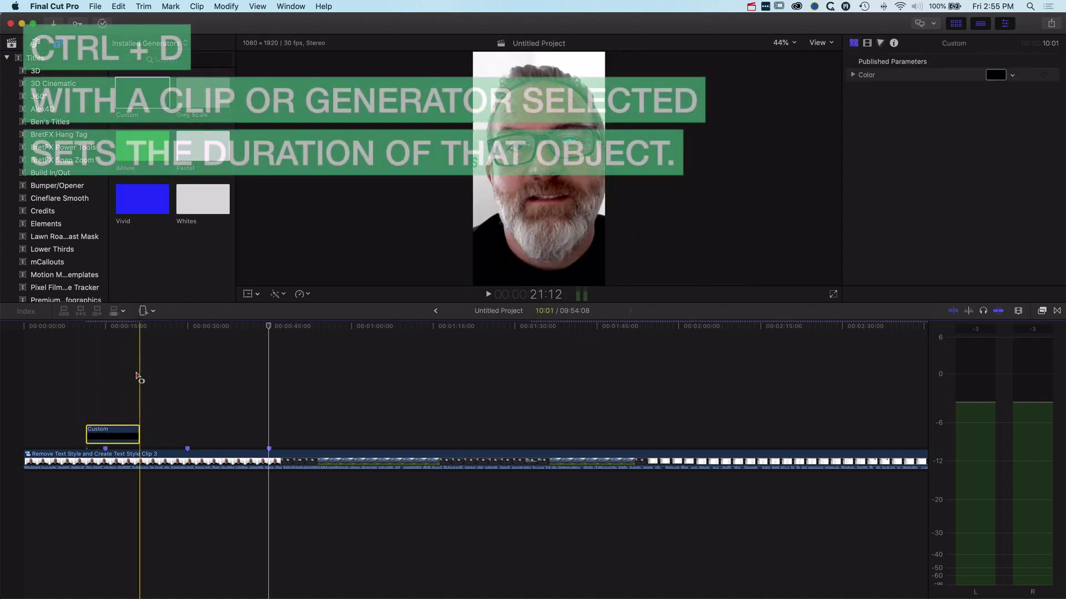
key(ctrl+d)
text(15)
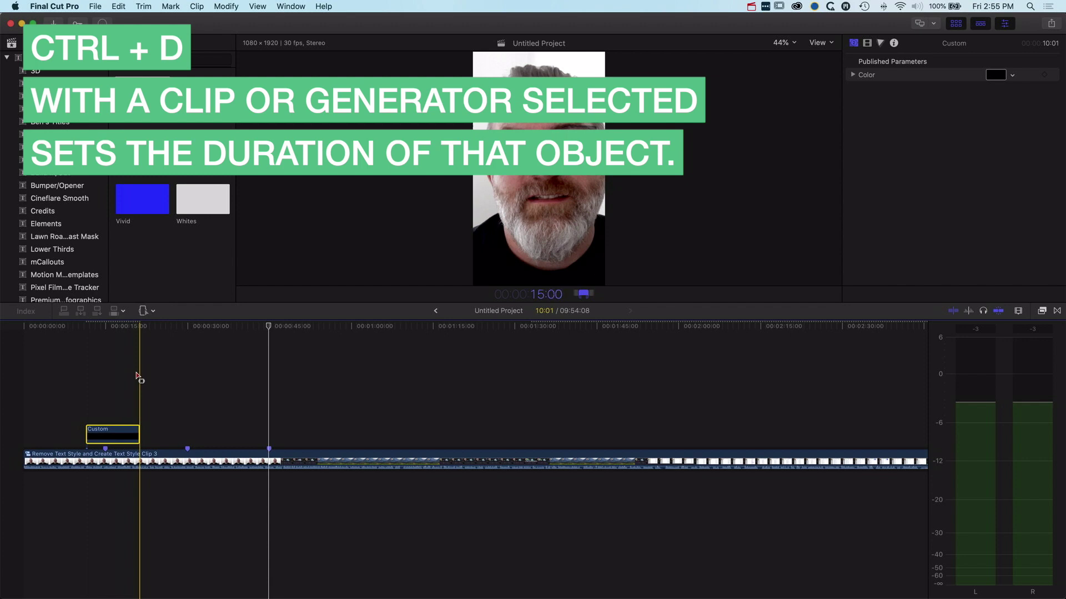
key(Return)
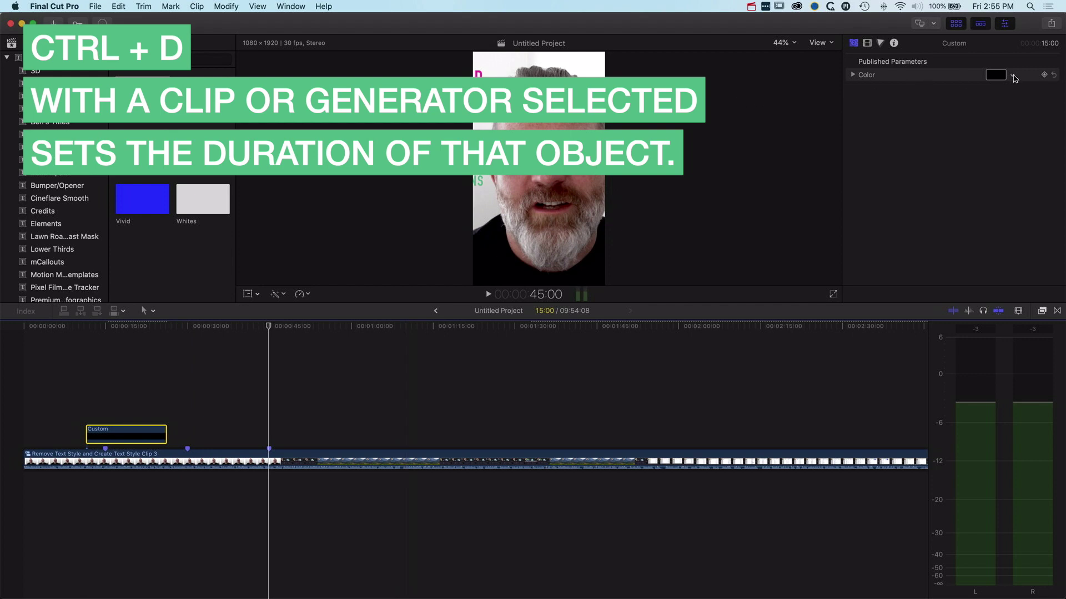
Step: Set the Custom generator's opacity to 0% and move it to start at the 15-second marker
click(867, 44)
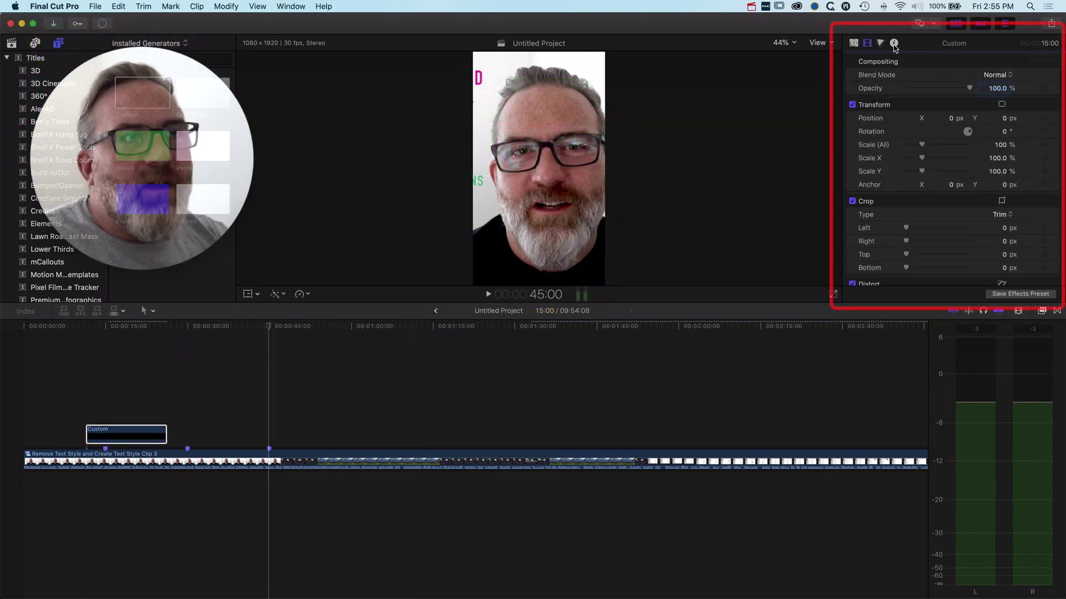
drag(969, 90, 906, 88)
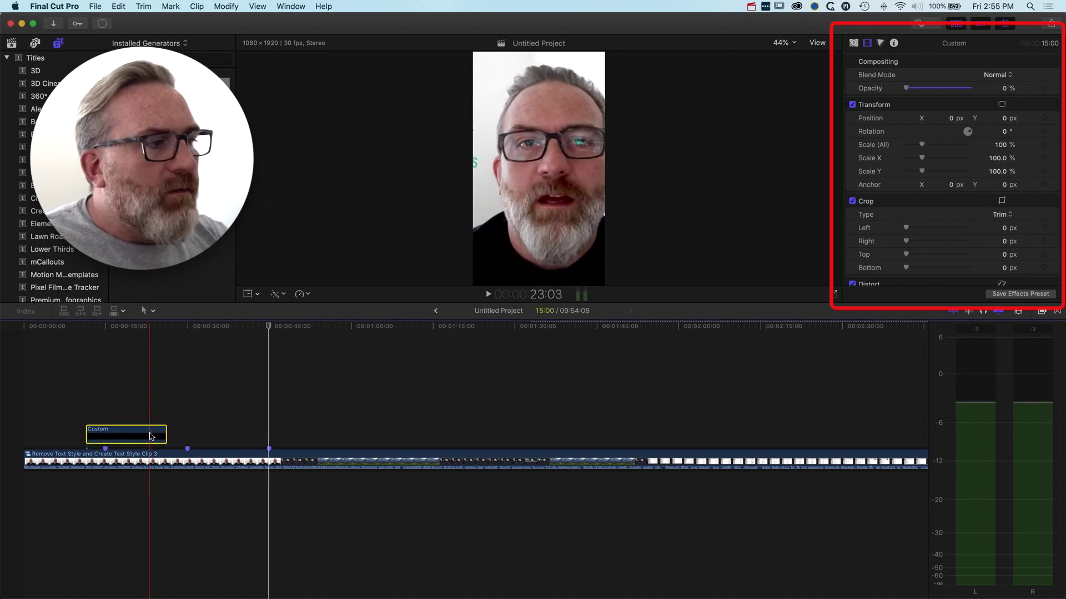
drag(130, 438, 148, 438)
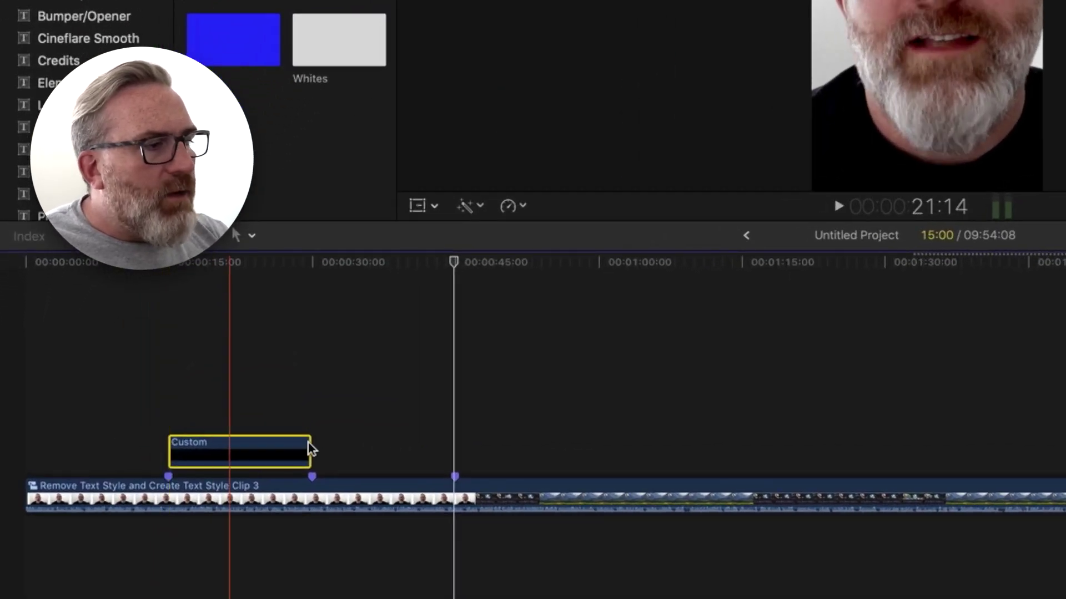
Step: Place the generator at 1:00 and mark an exactly 15:00 In/Out range from there
drag(231, 448, 674, 447)
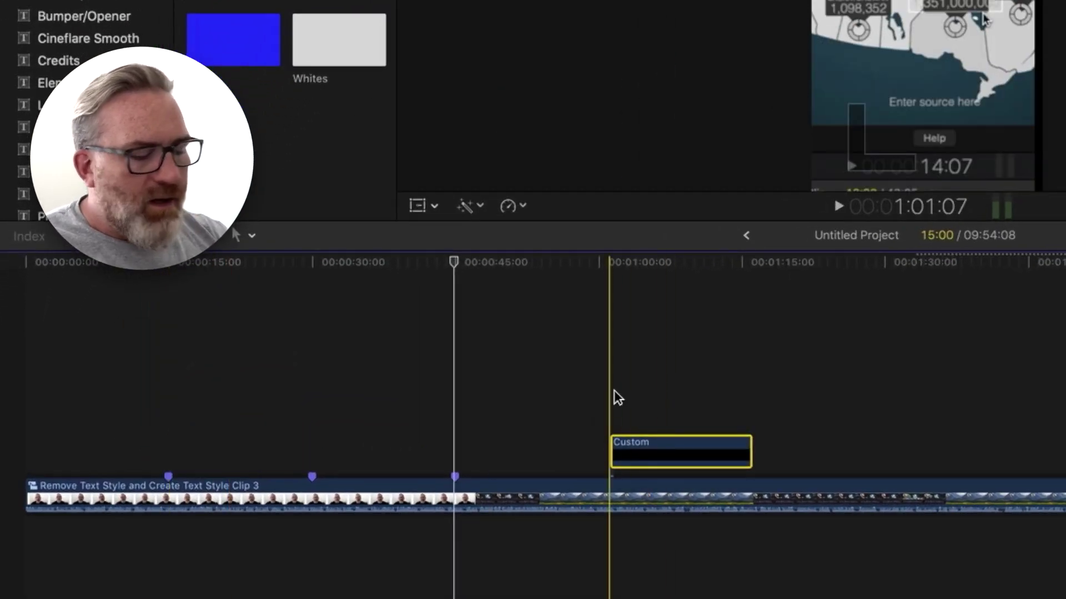
key(i)
key(space)
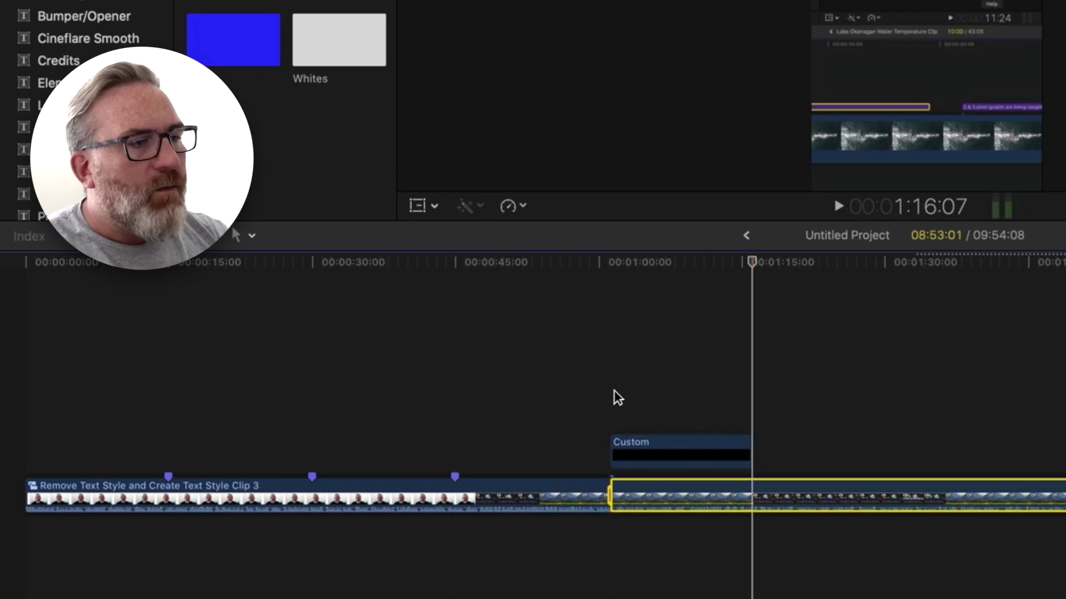
key(o)
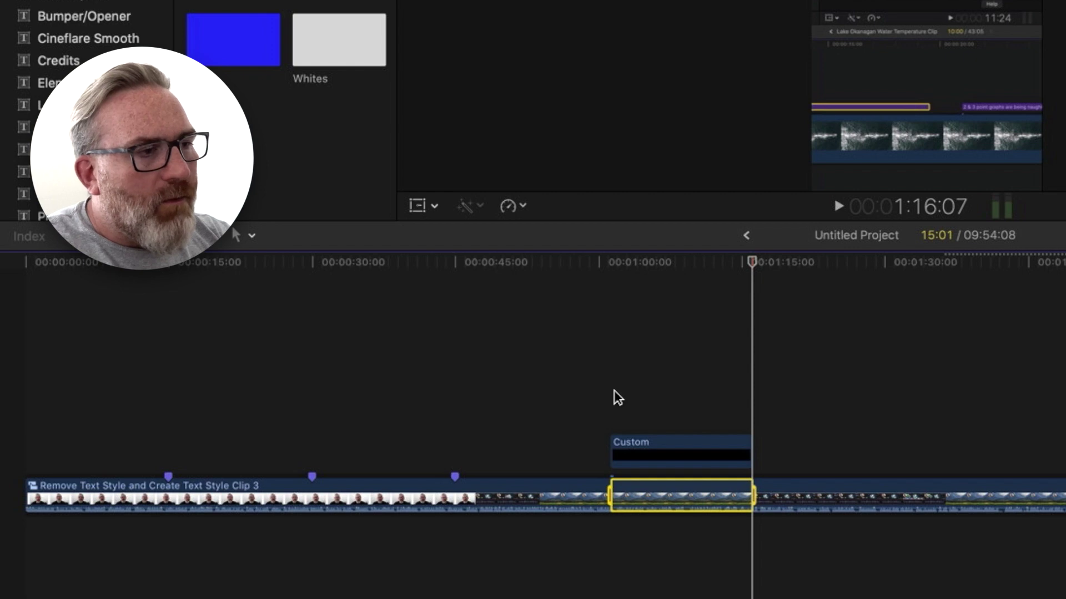
key(Left)
key(o)
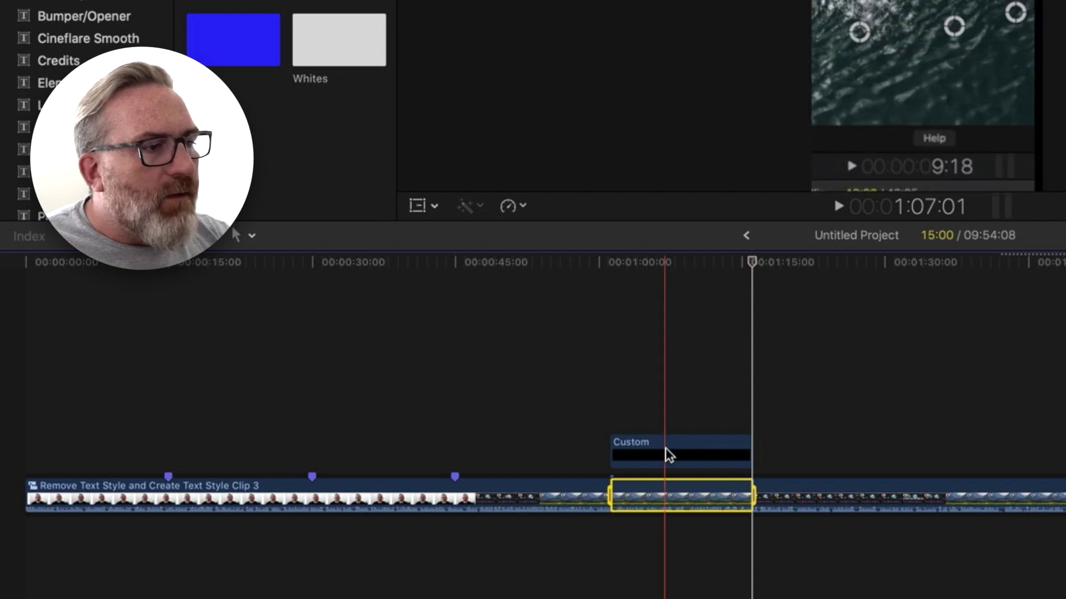
Step: Move the generator to about 1:25 and mark a clip range matching its span
drag(668, 451, 901, 442)
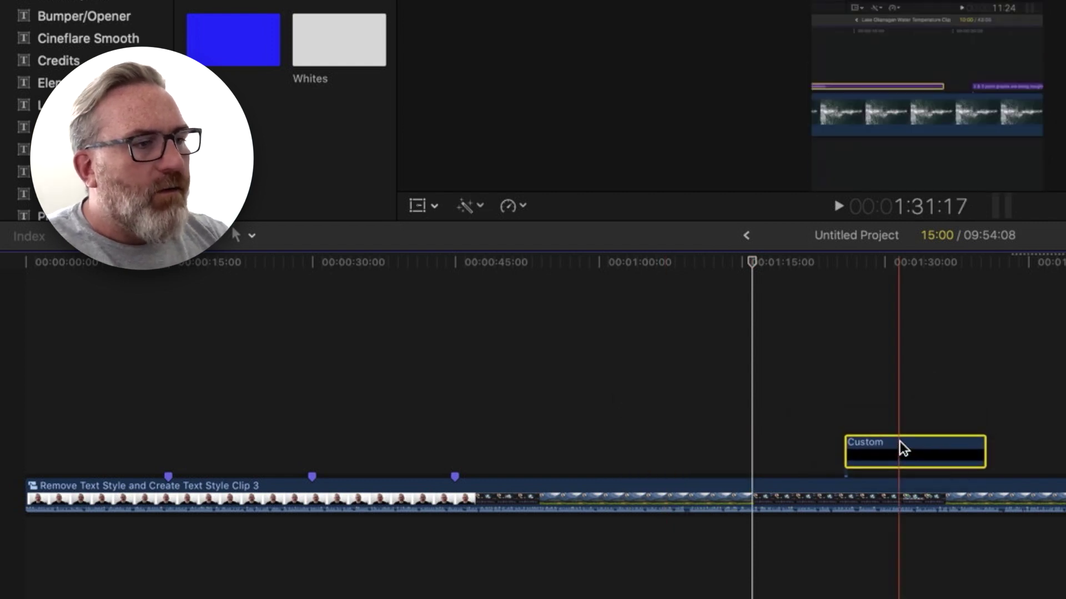
key(x)
key(shift+o)
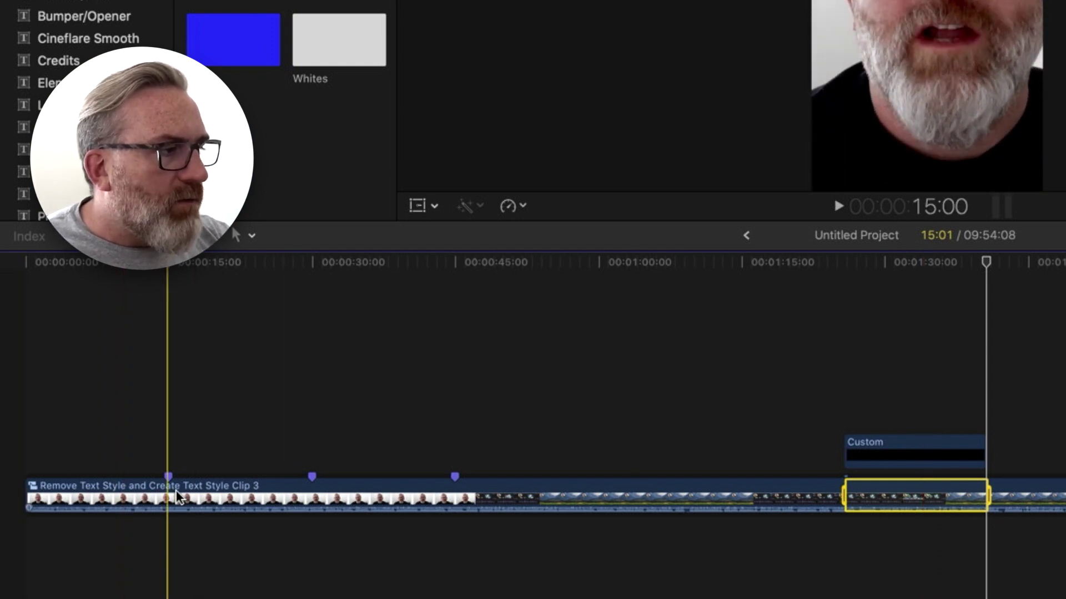
Step: Using the Range Selection tool, try 0–15:00 and 15:00–30:00 ranges, then clear the selection
key(r)
drag(168, 497, 2, 496)
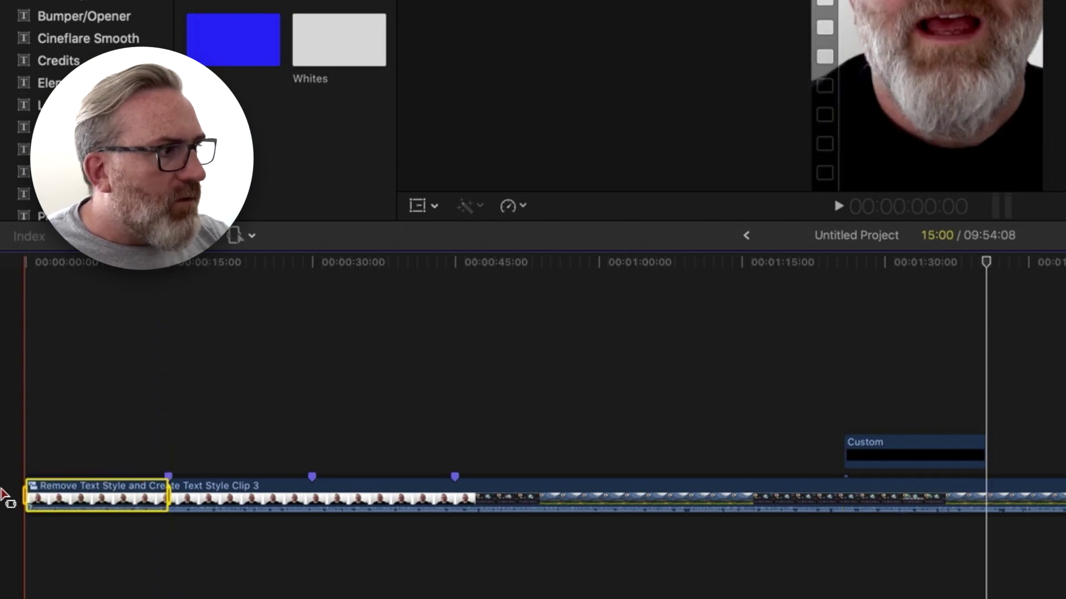
drag(313, 497, 167, 495)
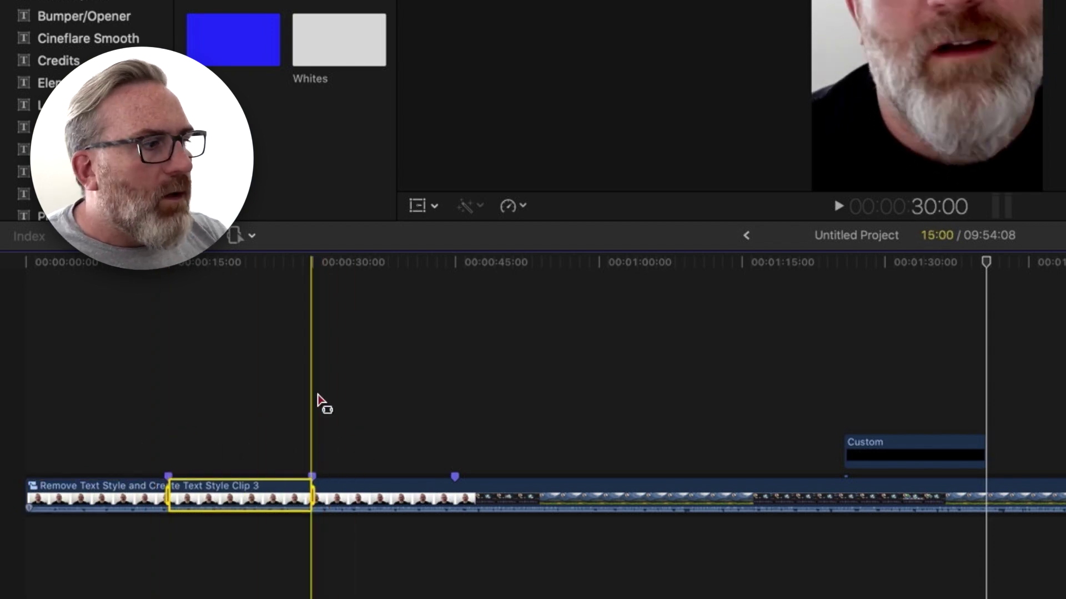
click(321, 400)
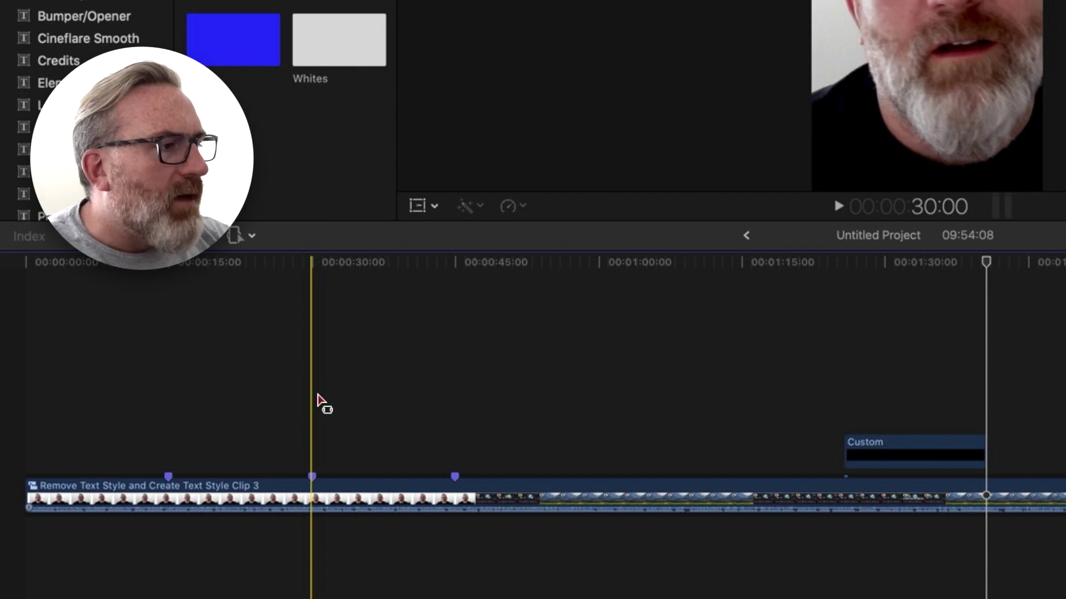